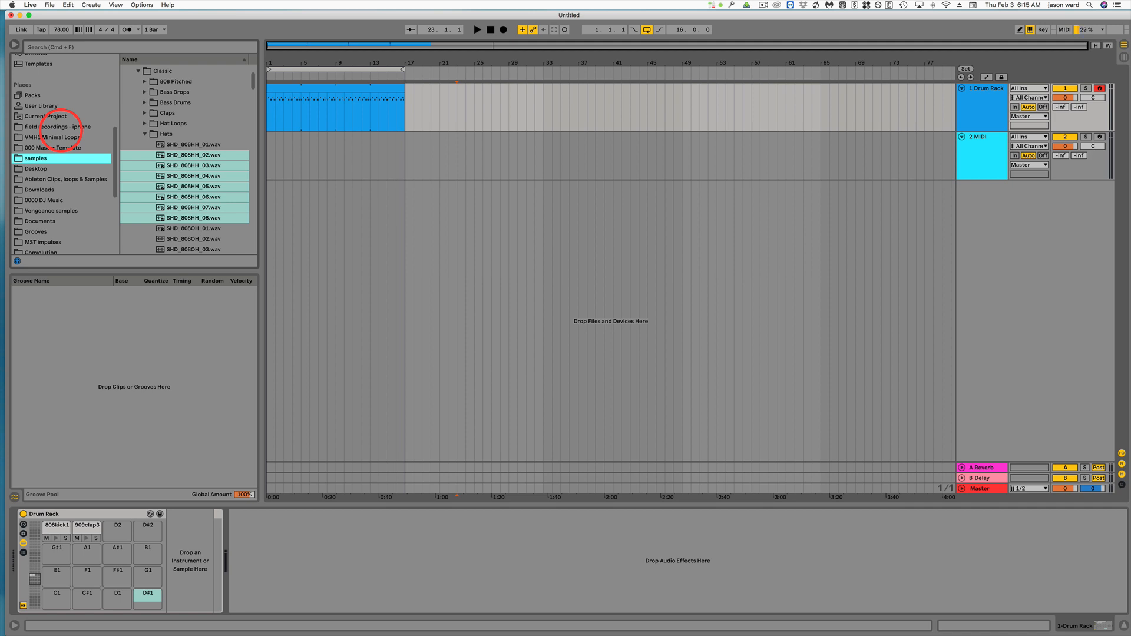
left_click(30, 5)
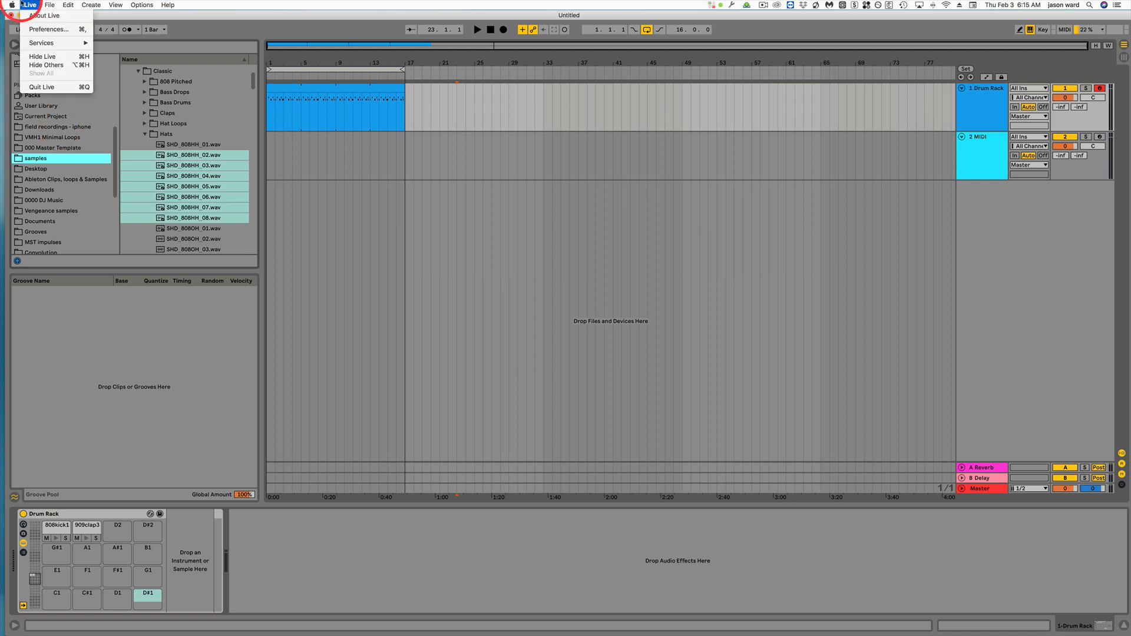
left_click(202, 37)
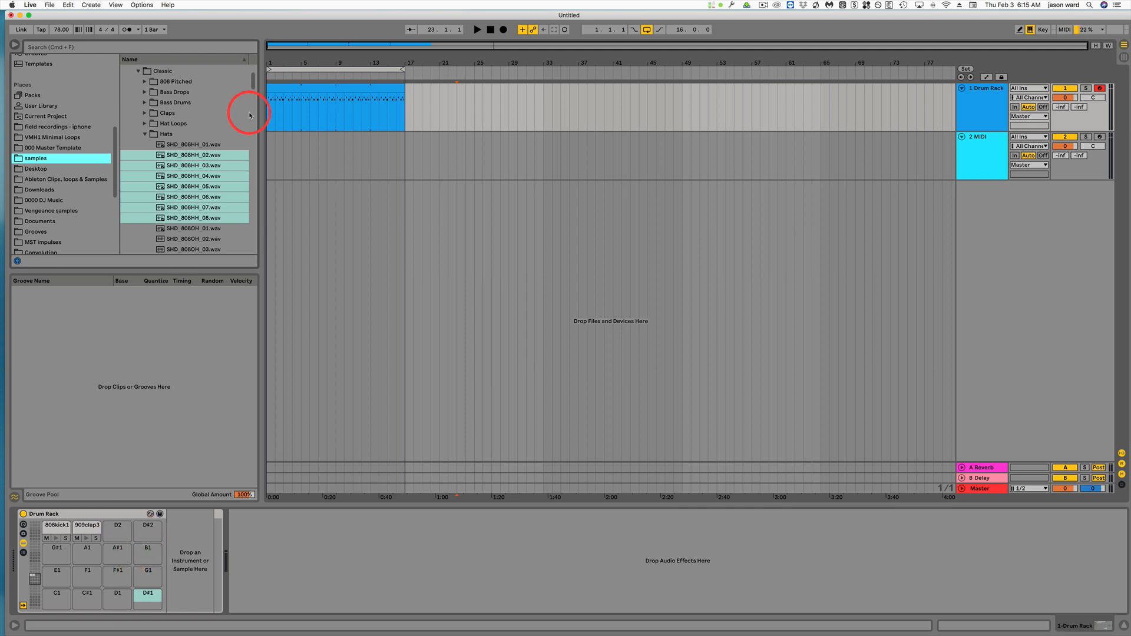
Step: Play back the existing Drum Rack clip and stop after a few bars
left_click(476, 30)
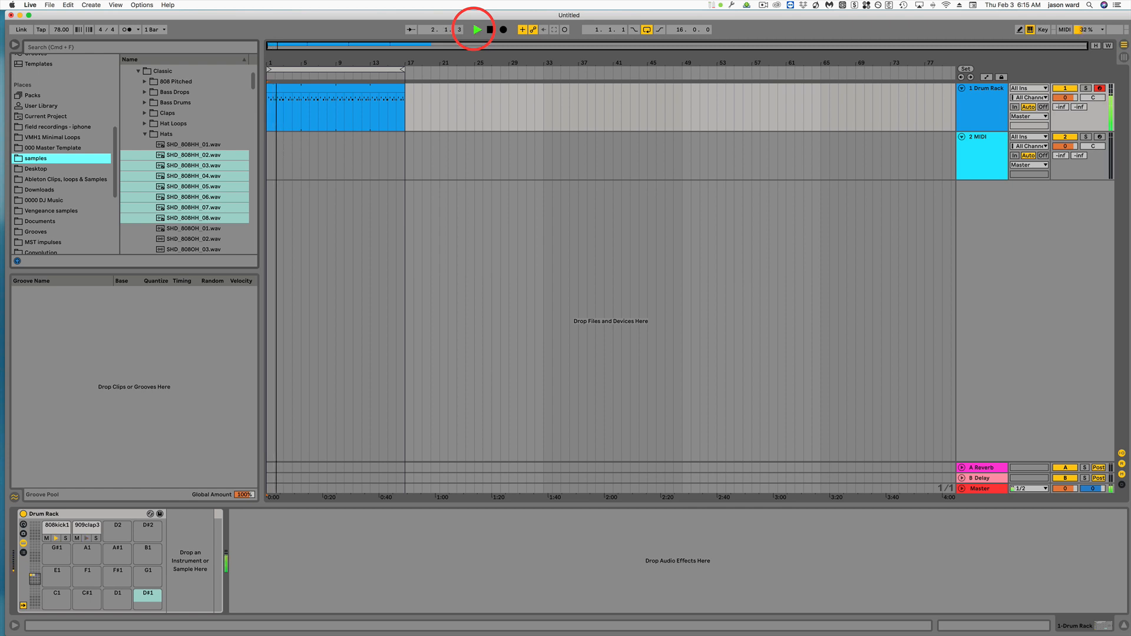
left_click(489, 30)
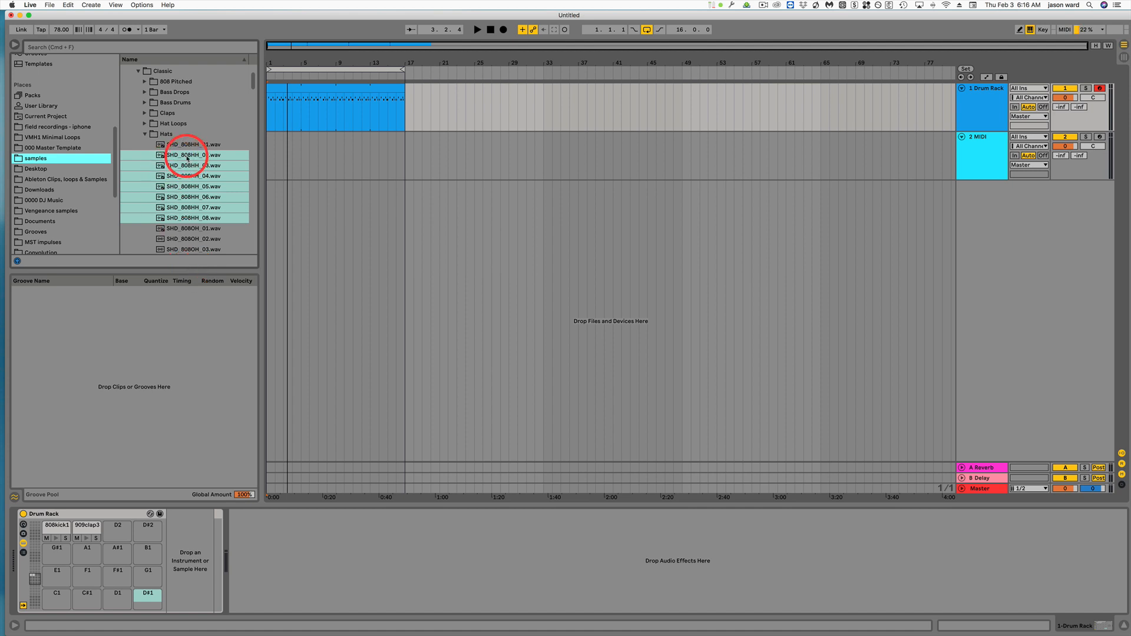
Step: Preview the hi-hat samples SHD_808HH_02.wav through SHD_808HH_08.wav, and load all seven together onto the Drum Rack's C1 pad
left_click(189, 156)
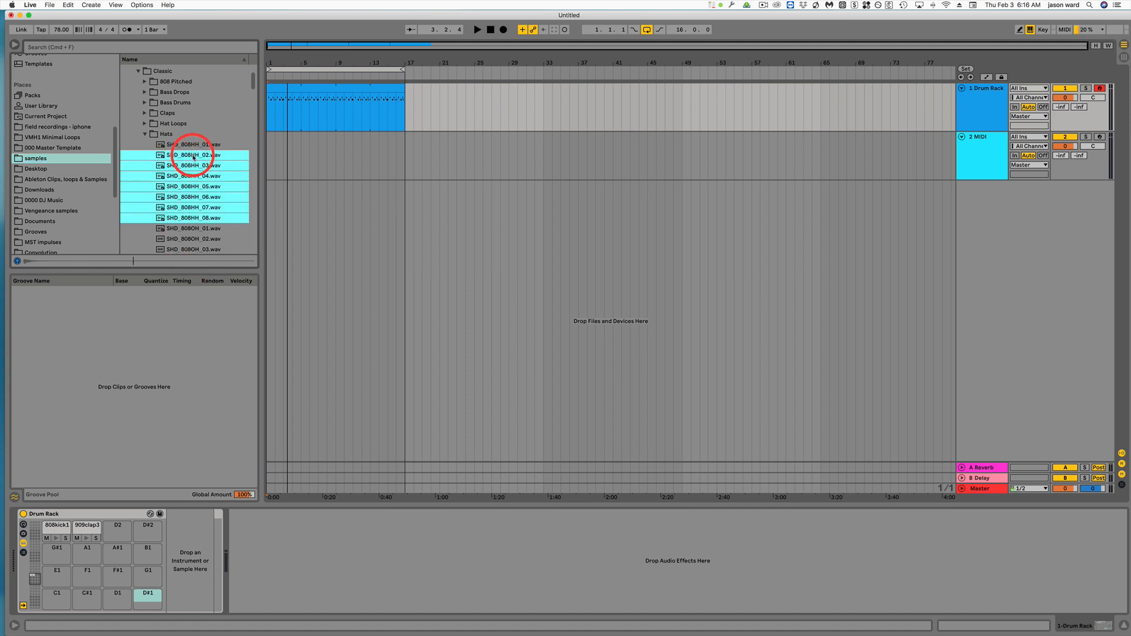
left_click(191, 165)
left_click(189, 175)
left_click(188, 186)
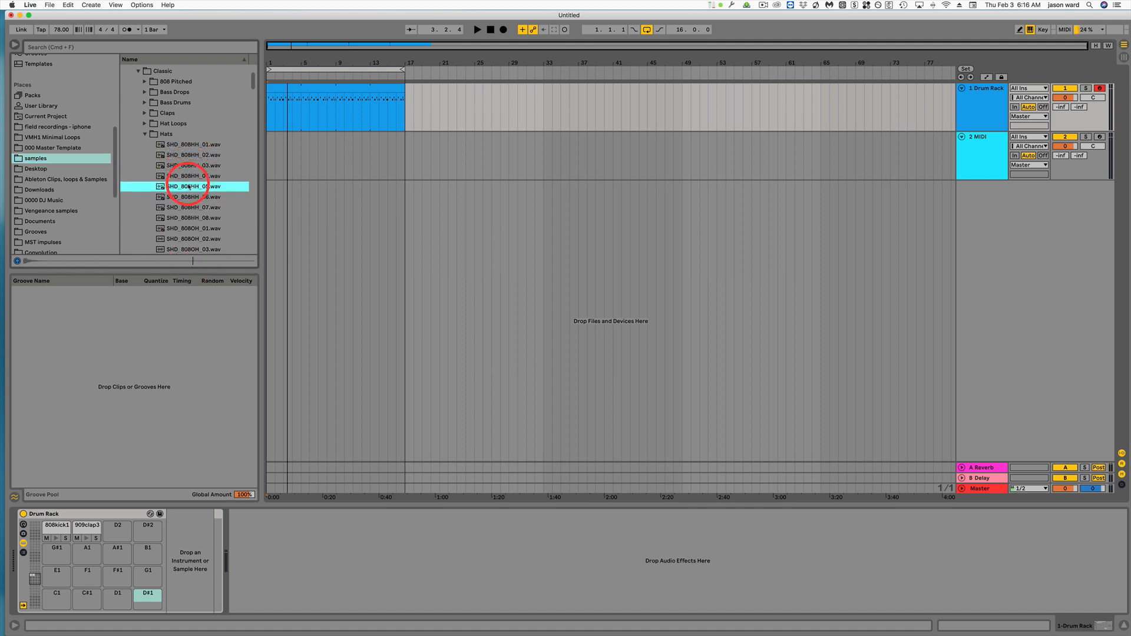
left_click(190, 197)
left_click(191, 207)
left_click(193, 218)
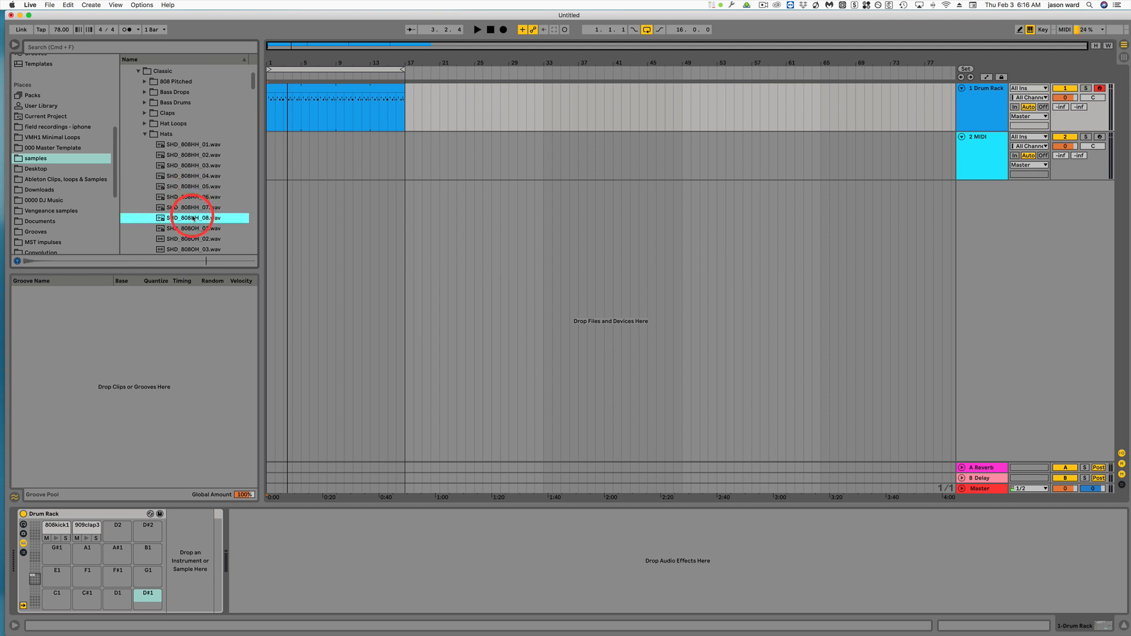
left_click(195, 156, "shift")
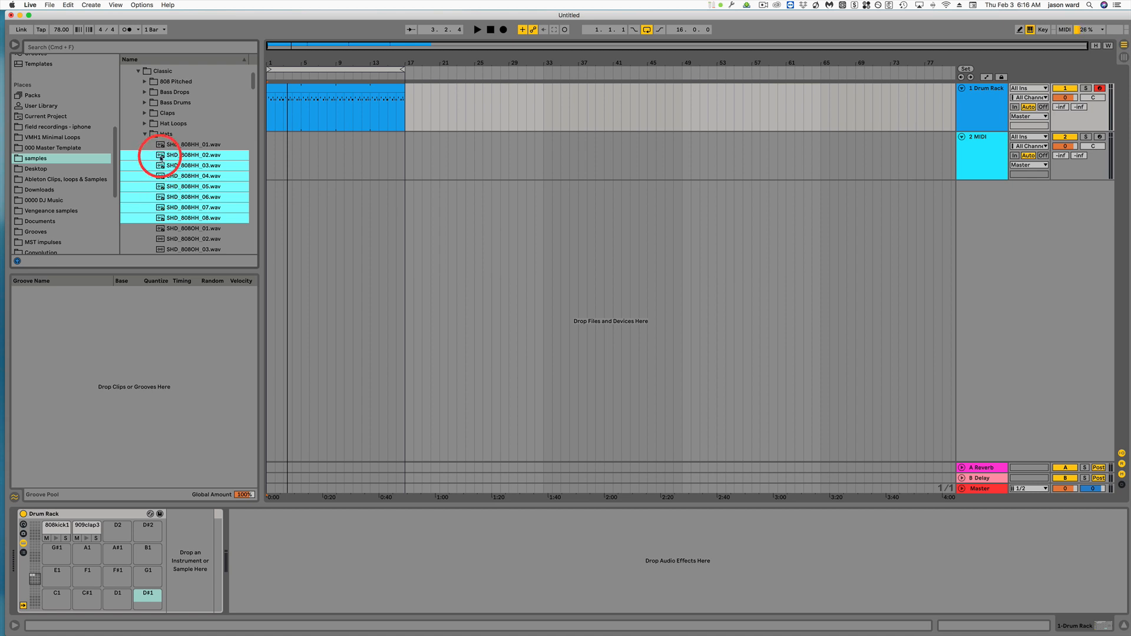
left_click_drag(159, 156, 57, 605)
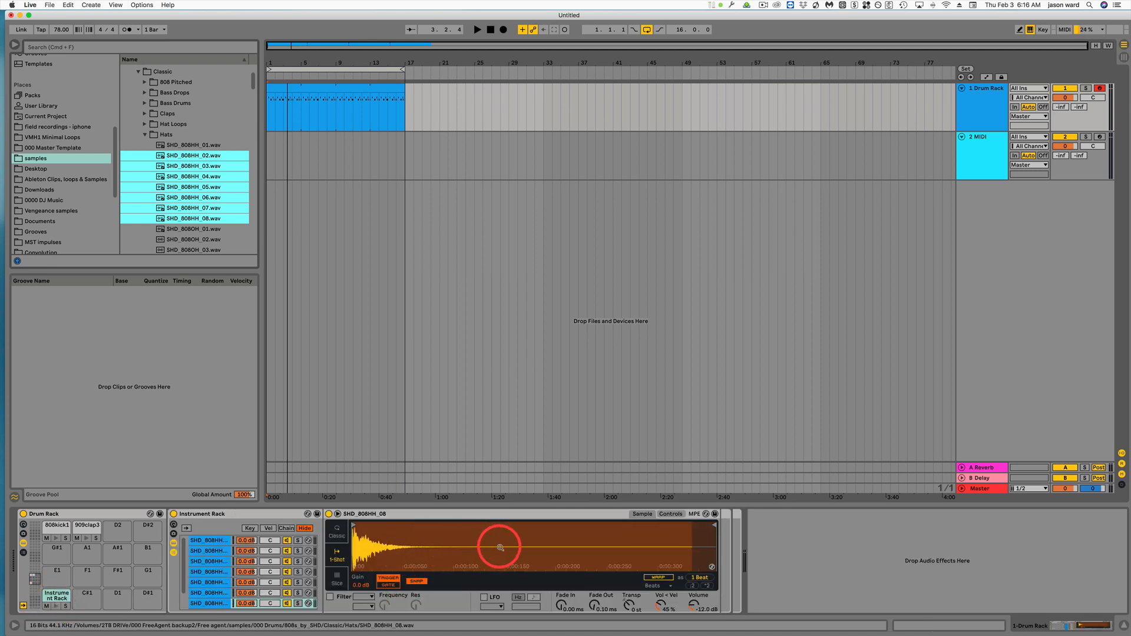
Step: Set the Simpler volume of the SHD_808HH_02 chain to 0 dB and copy that value to its siblings
left_click(210, 541)
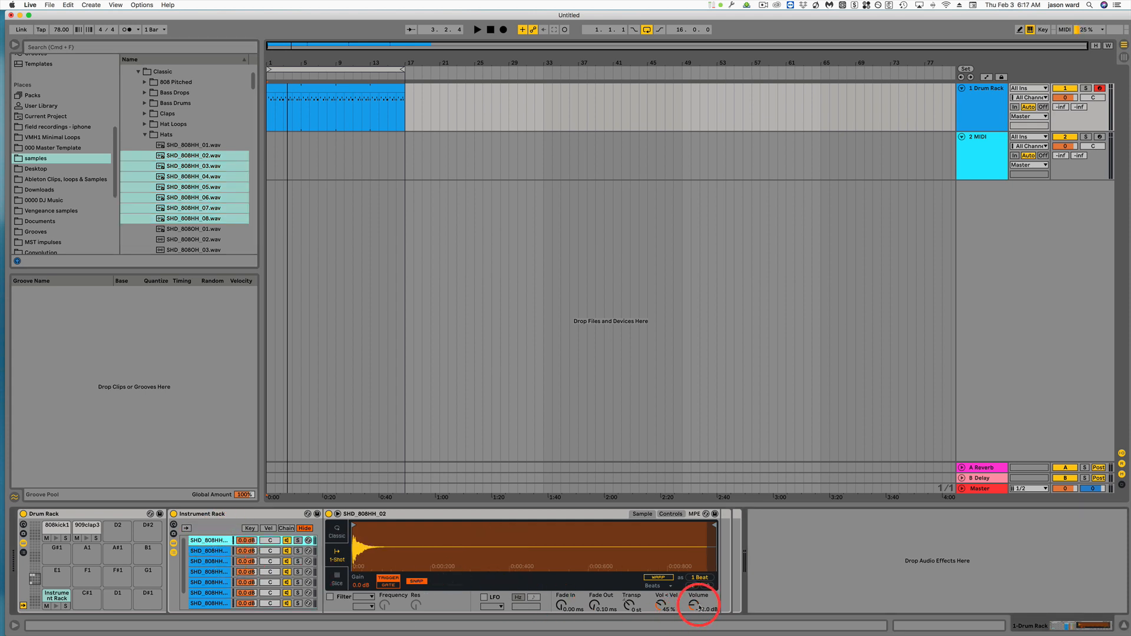
left_click(703, 611)
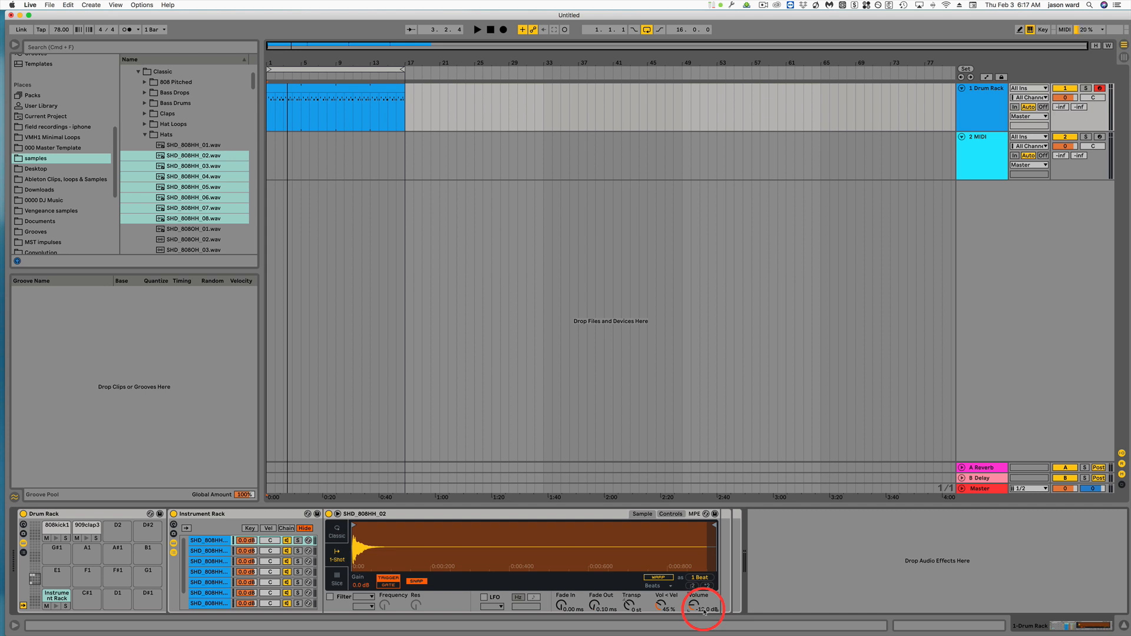
type("0")
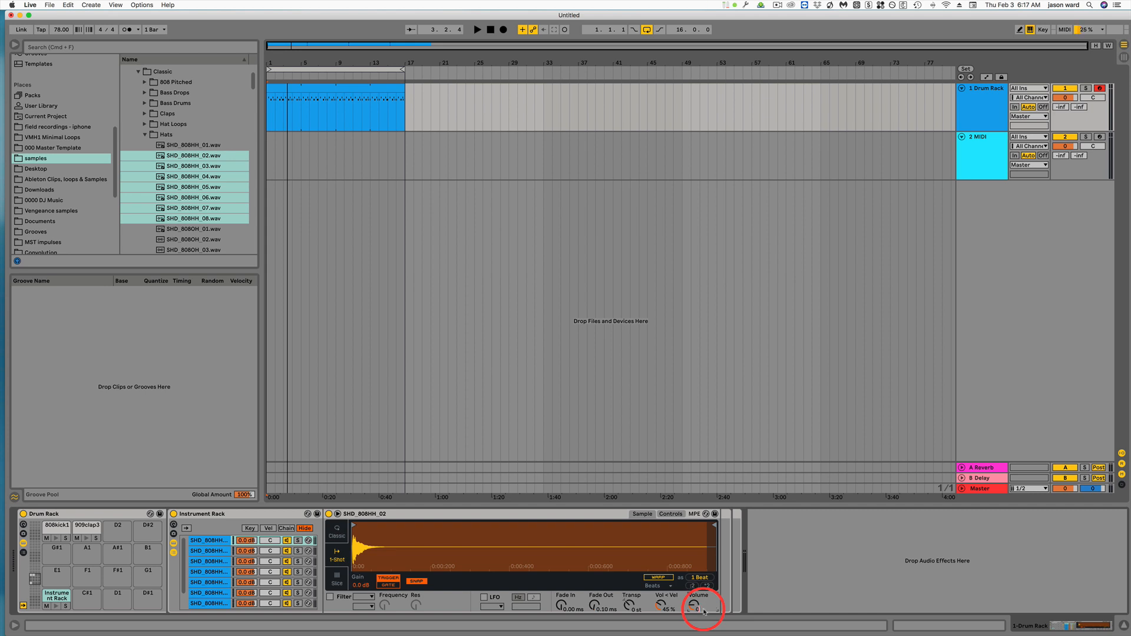
right_click(705, 612)
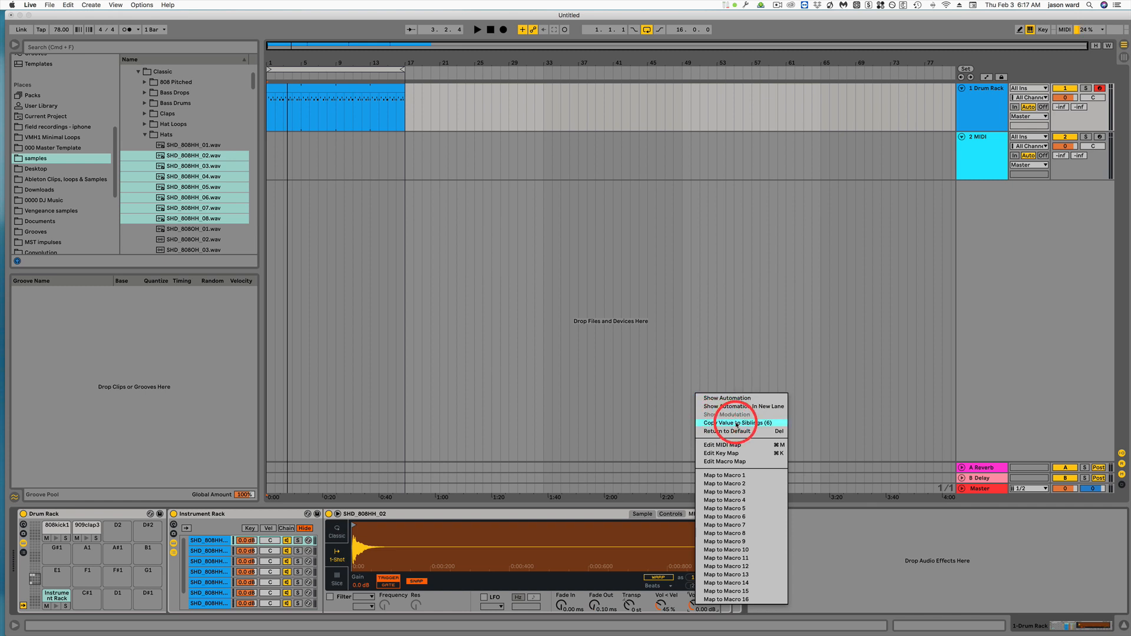
left_click(736, 423)
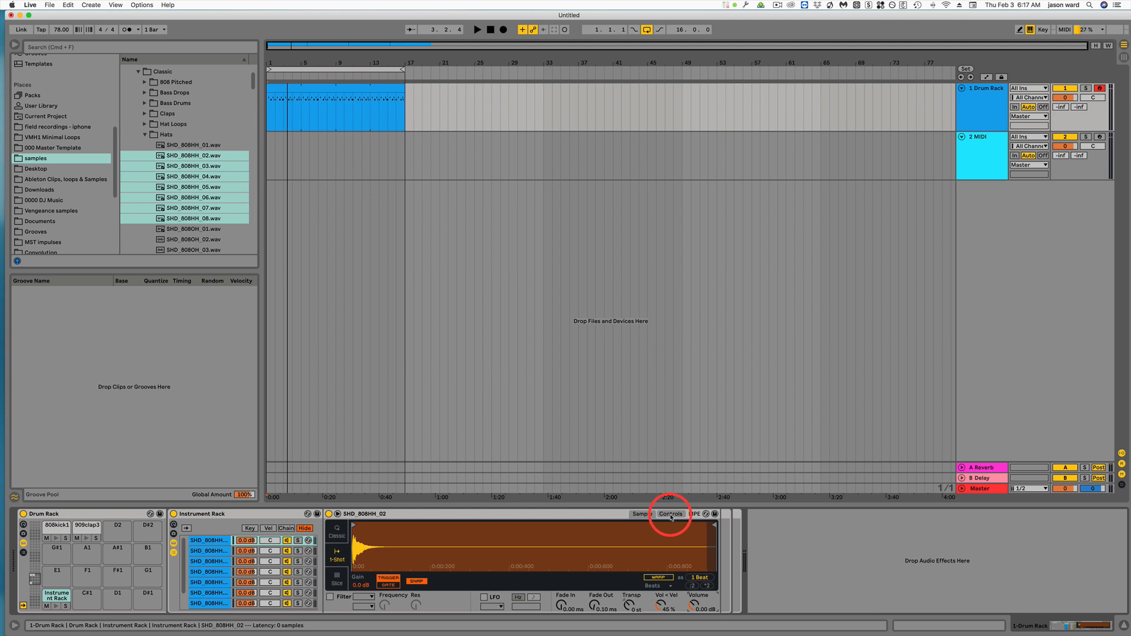
Step: Set the velocity-to-volume amount of SHD_808HH_02 to 16% and copy that value to its siblings
left_click(671, 515)
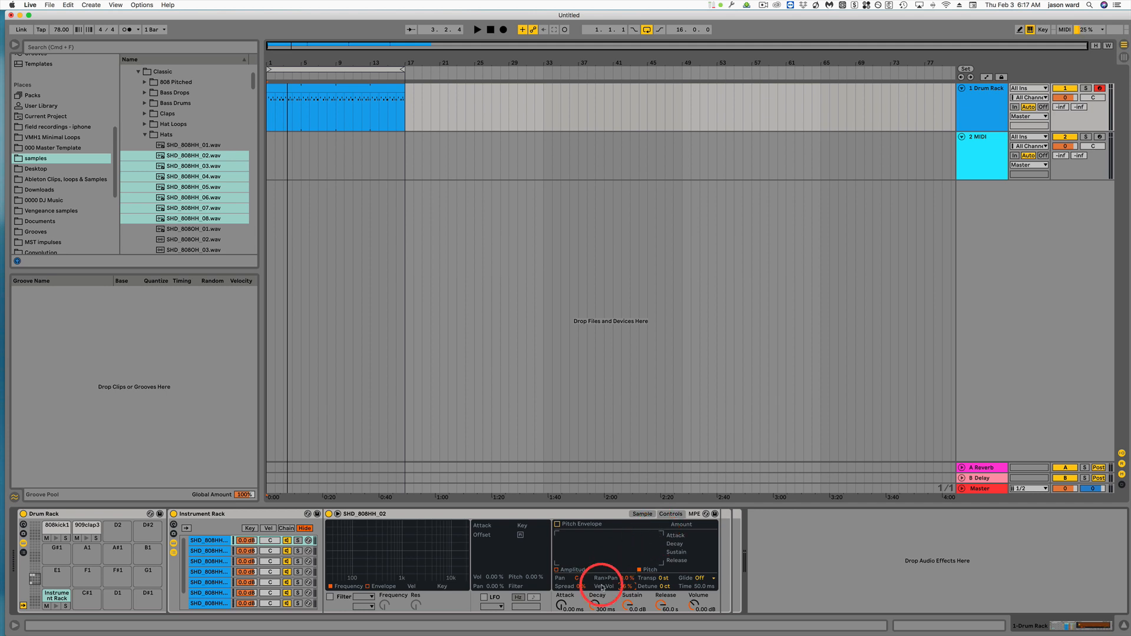
right_click(627, 587)
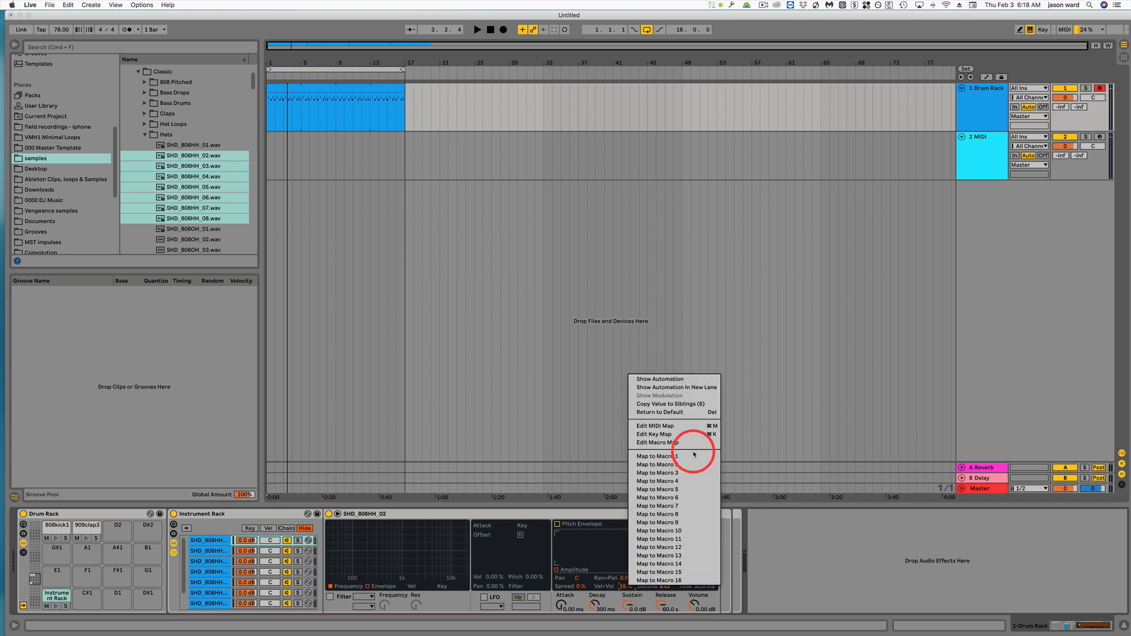
left_click(672, 405)
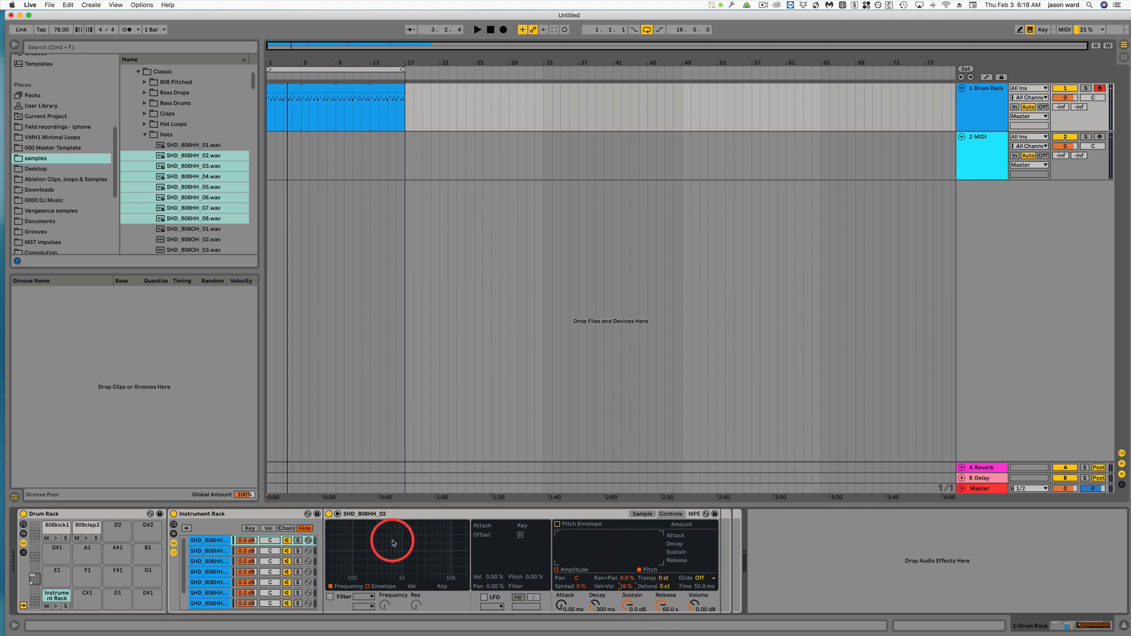
Step: Solo the seven hi-hat chains one after another to hear each sample, and turn the last solo off
left_click(207, 540)
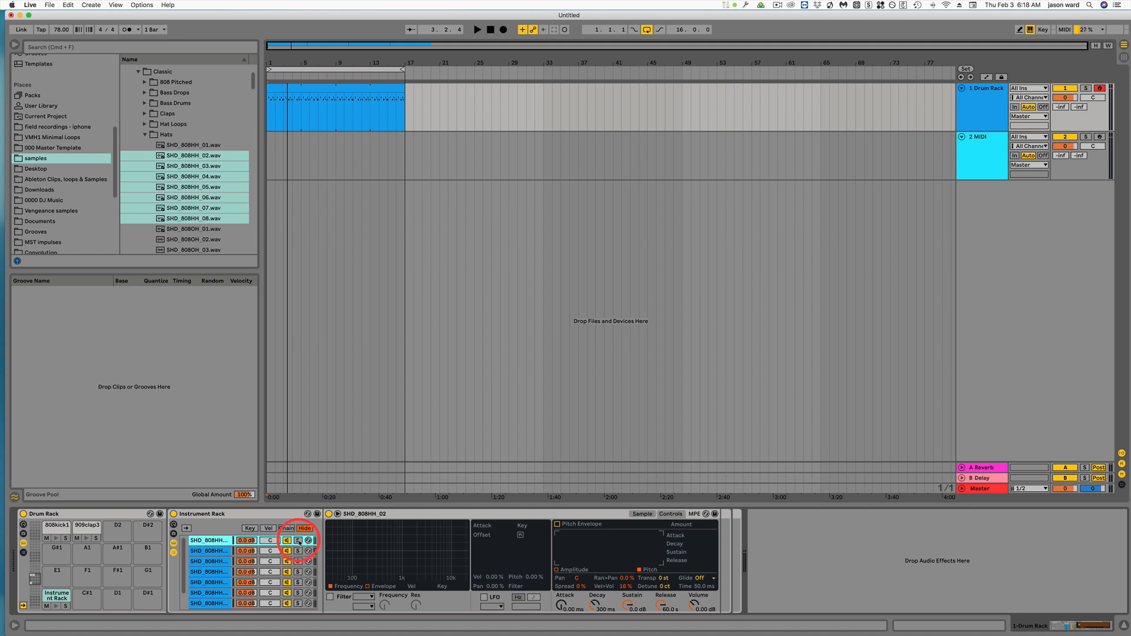
left_click(299, 540)
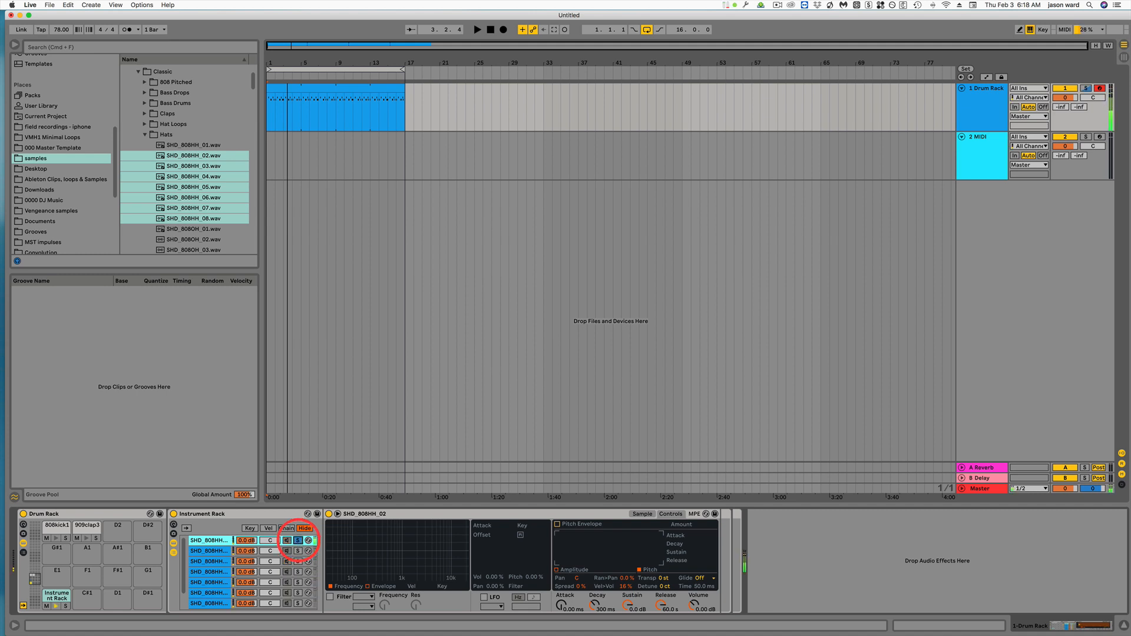
left_click(298, 551)
left_click(299, 561)
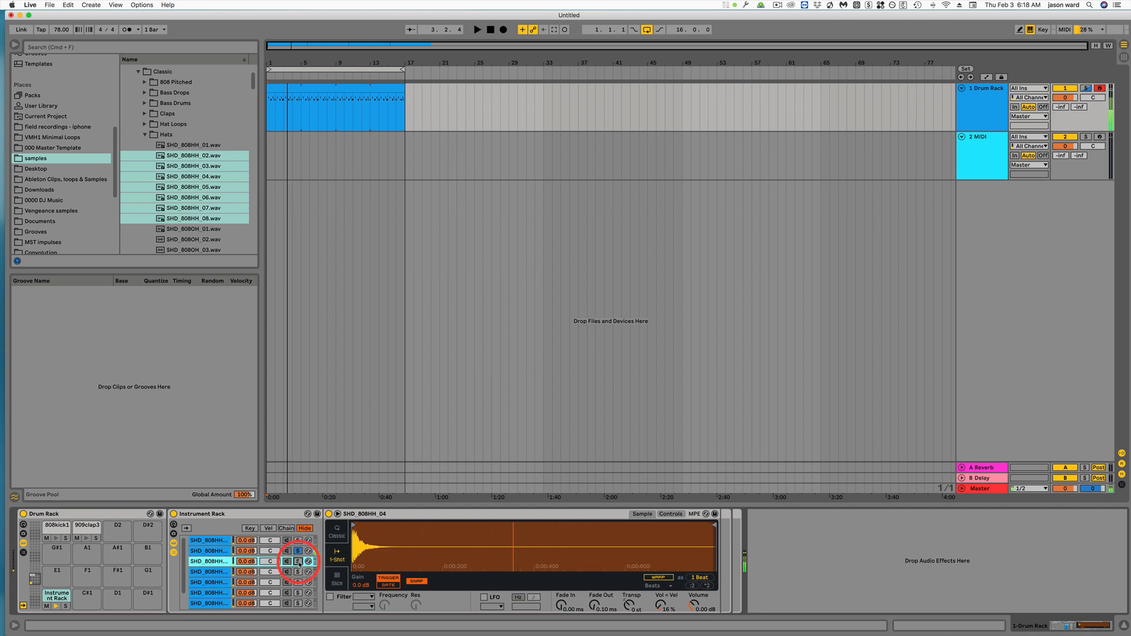
left_click(299, 561)
left_click(299, 572)
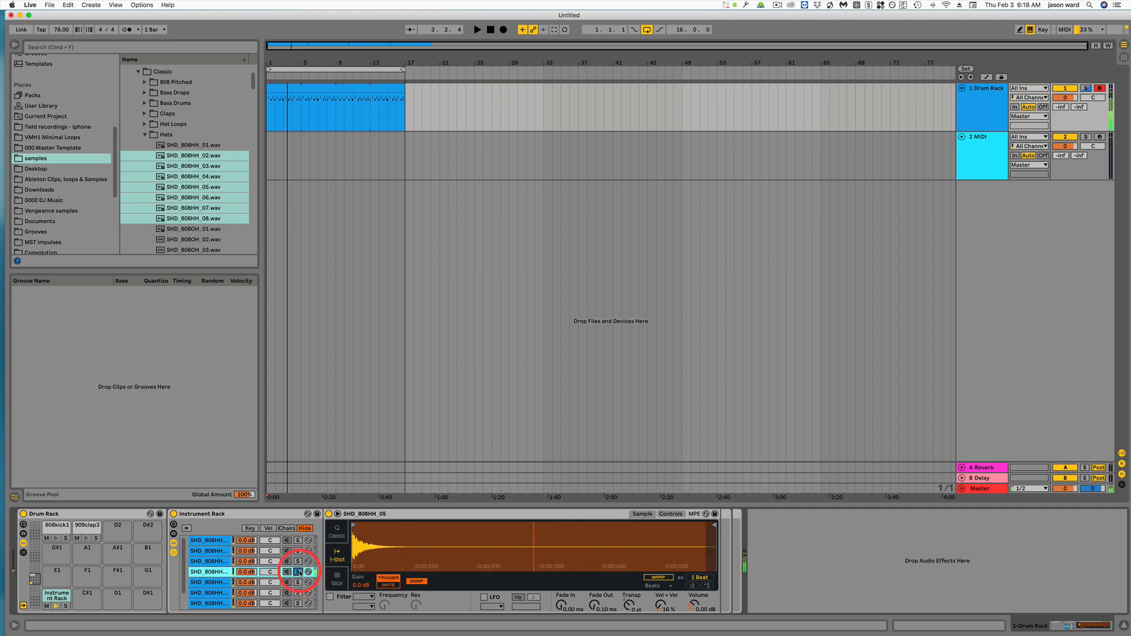
left_click(298, 582)
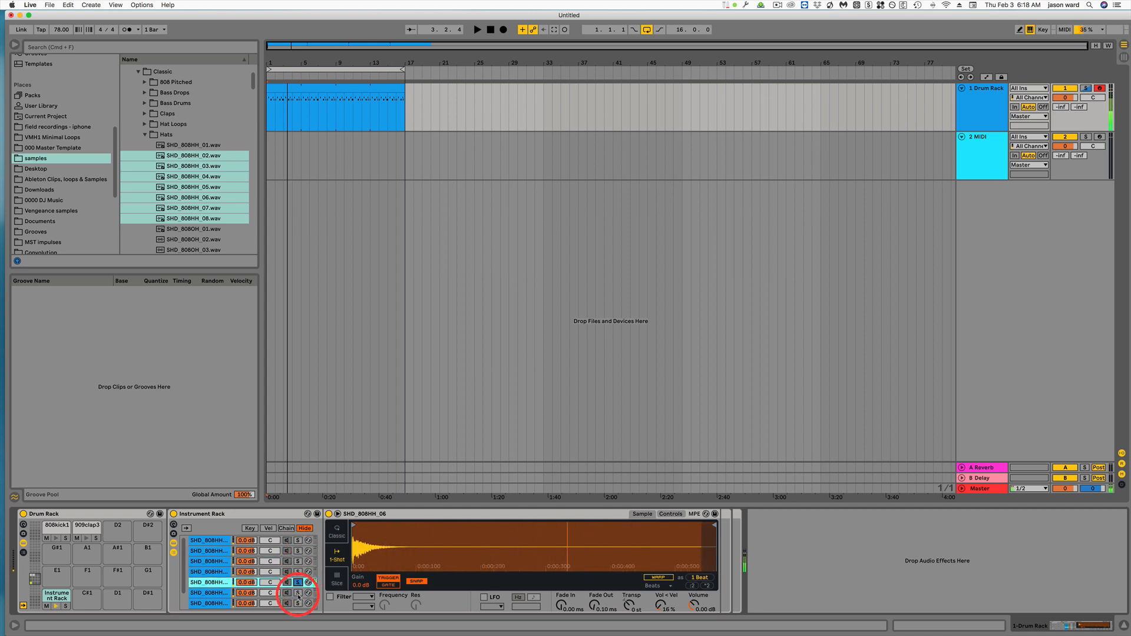
left_click(298, 592)
left_click(298, 603)
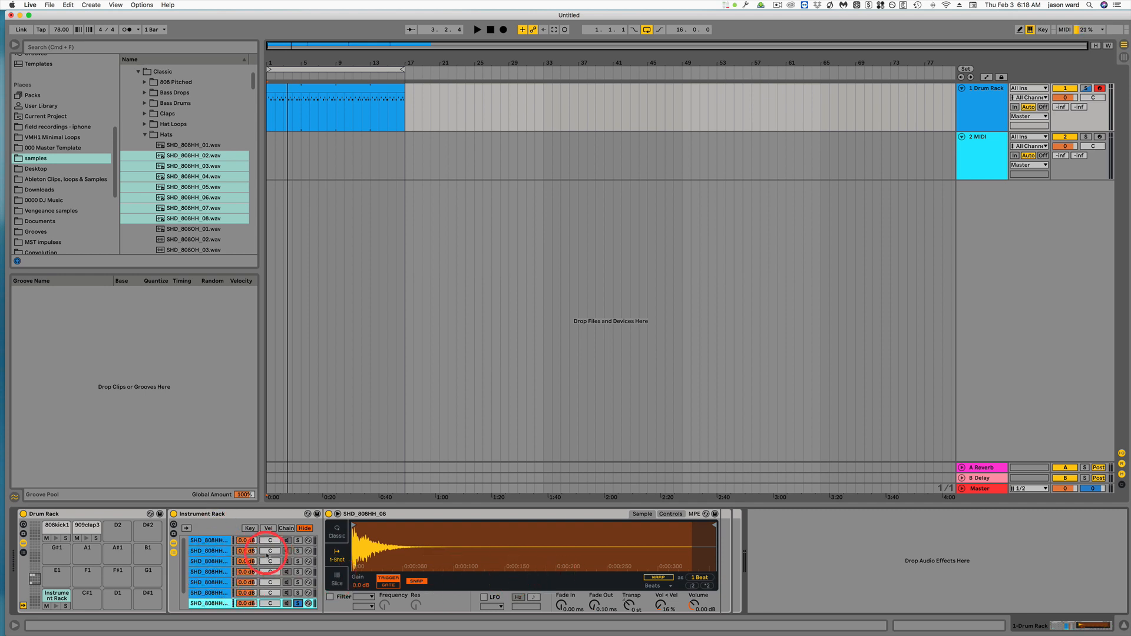
left_click(297, 602)
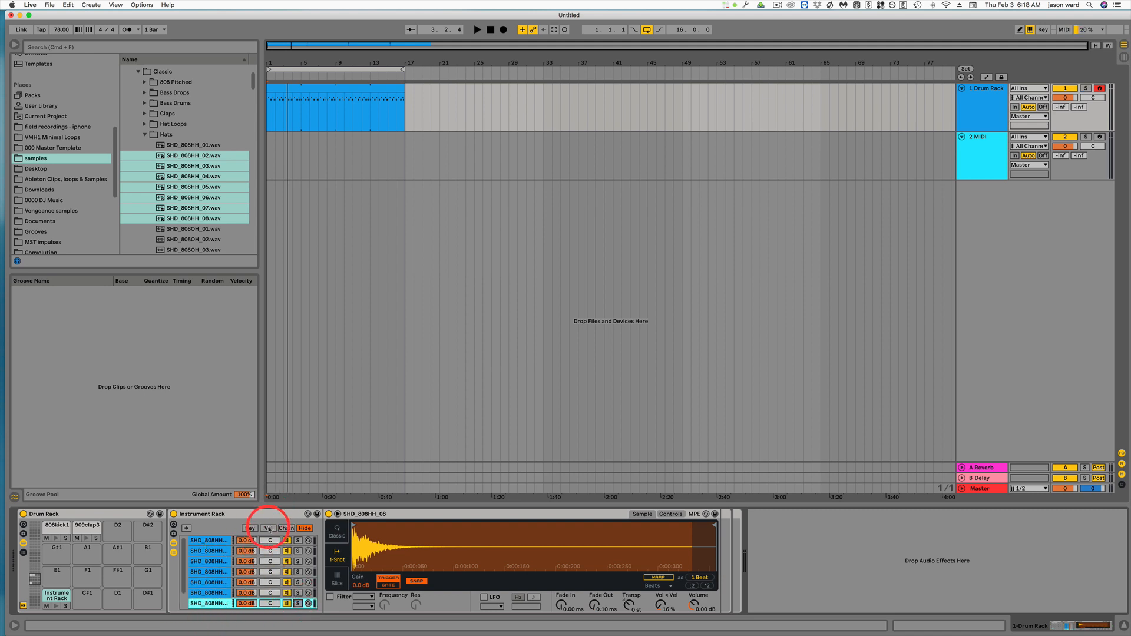
Step: Distribute the velocity ranges of all seven hi-hat chains equally in the Instrument Rack's velocity zone editor
left_click(269, 528)
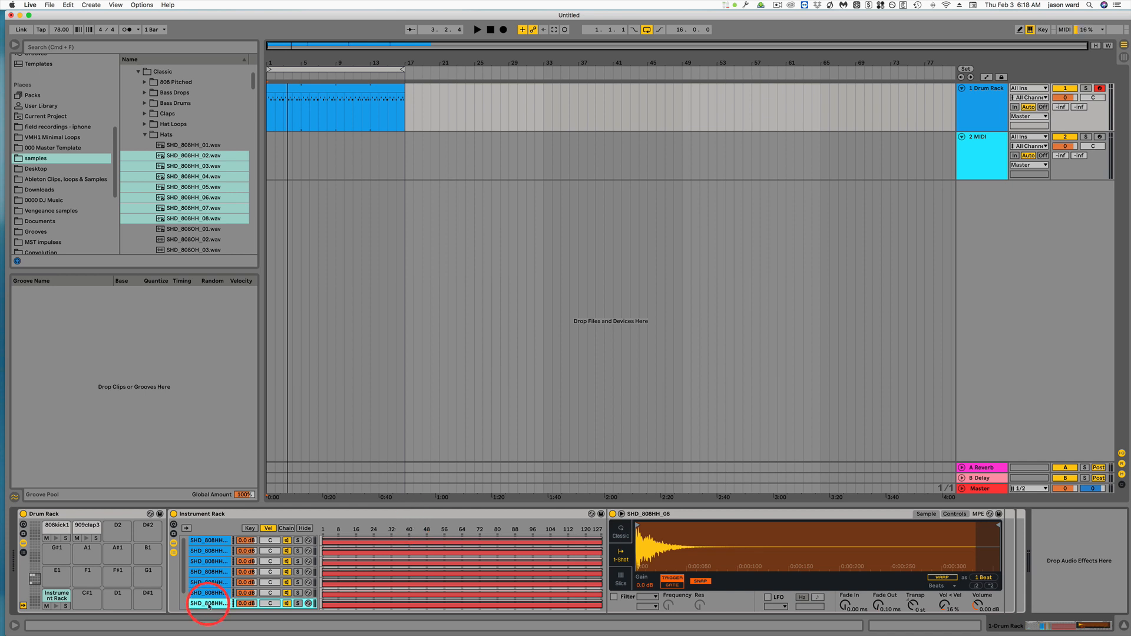
key("super+a")
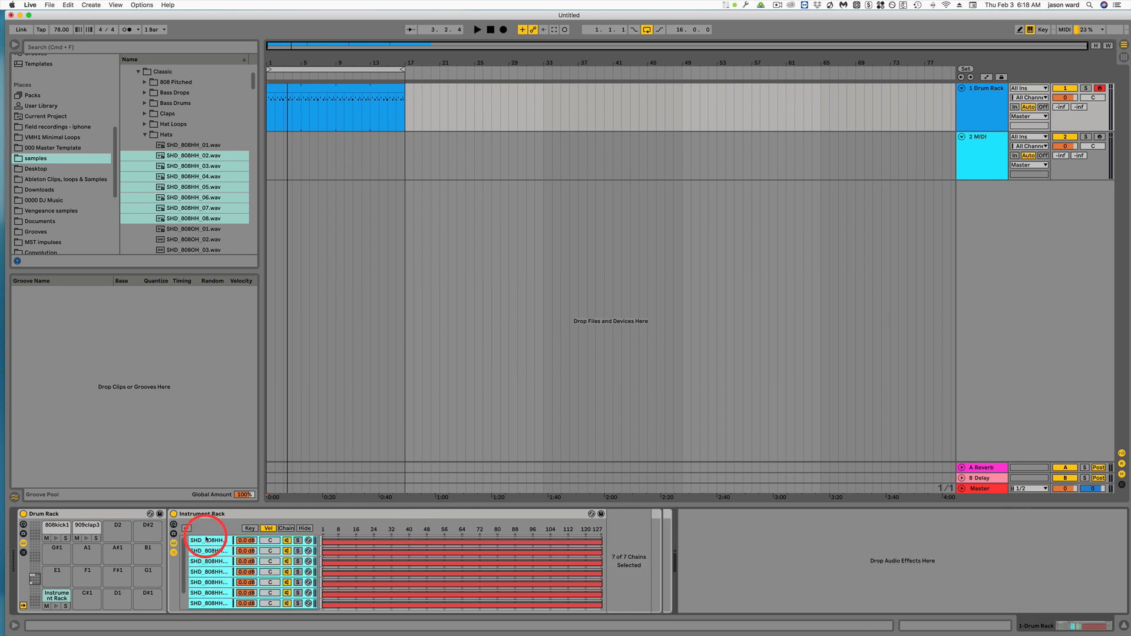
right_click(452, 528)
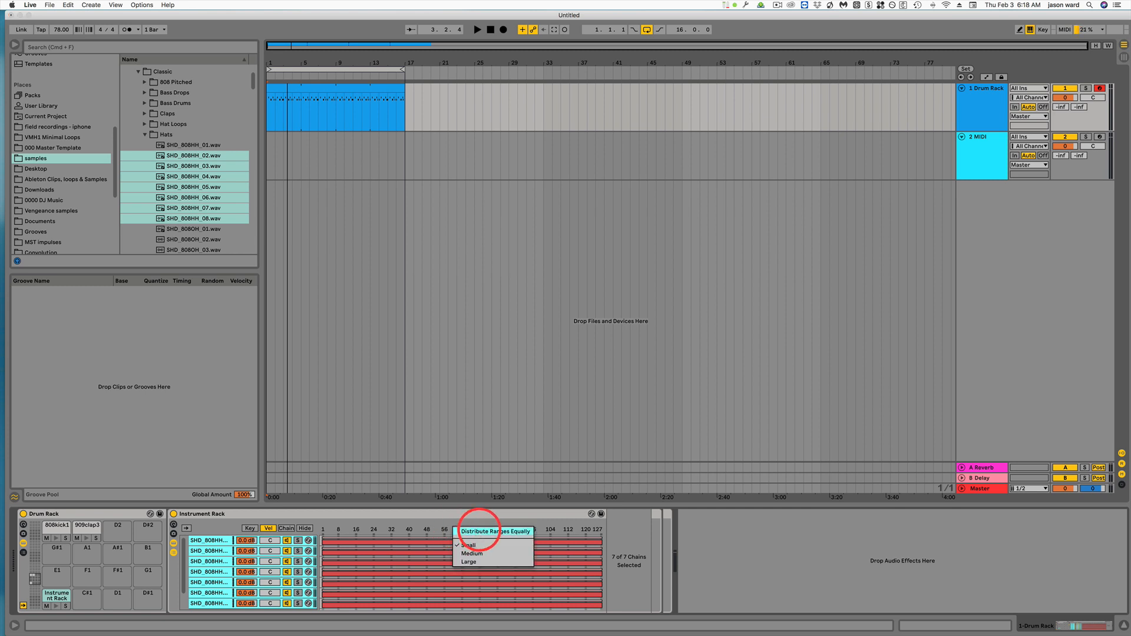
left_click(479, 531)
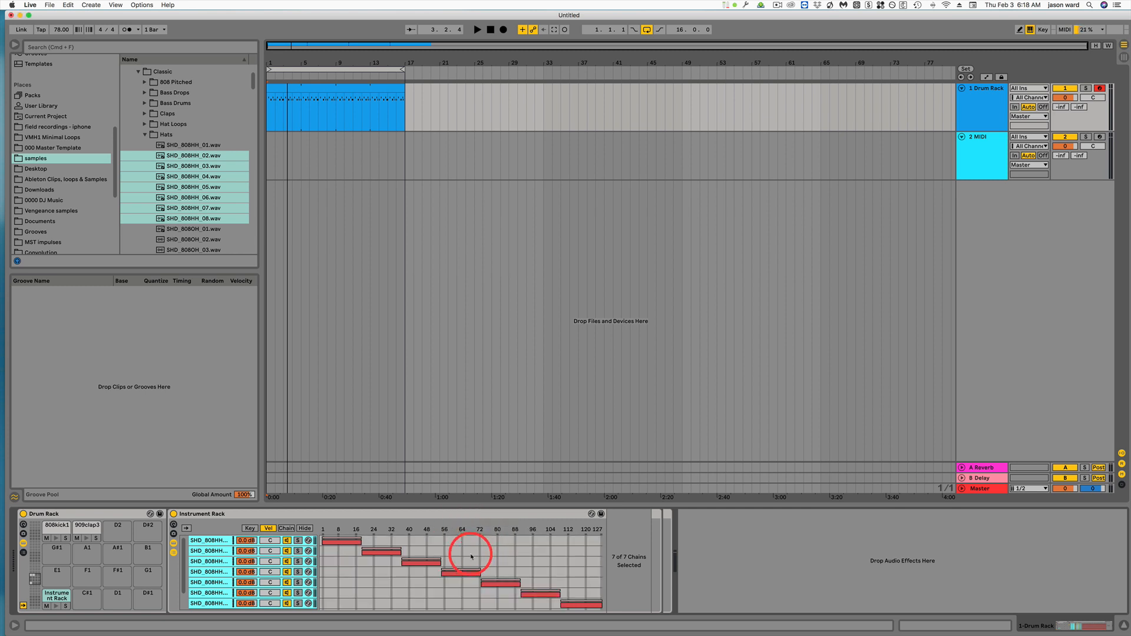
scroll(374, 595, "down", 1)
scroll(375, 595, "up", 1)
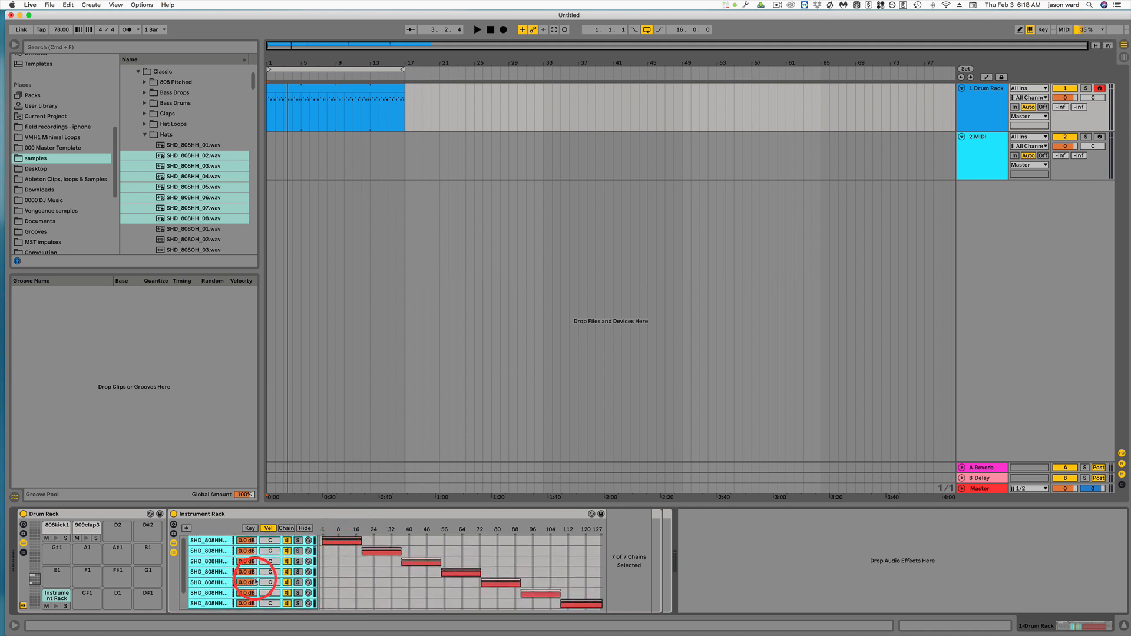
key("a")
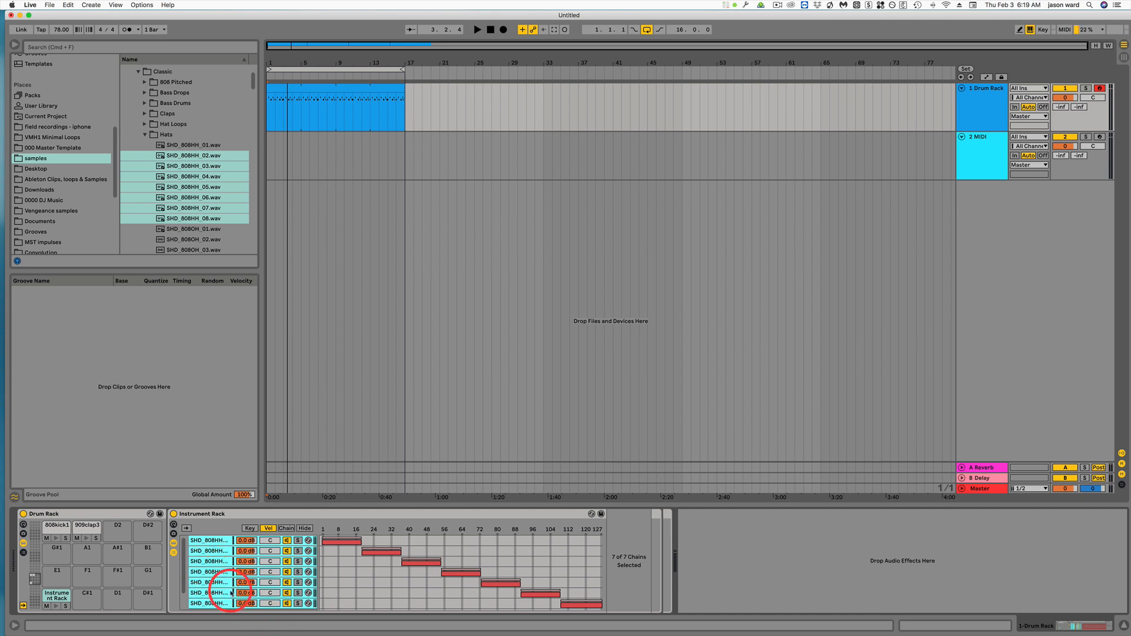
Step: Insert a Velocity MIDI effect in front of the Instrument Rack on the hi-hat pad
left_click(145, 135)
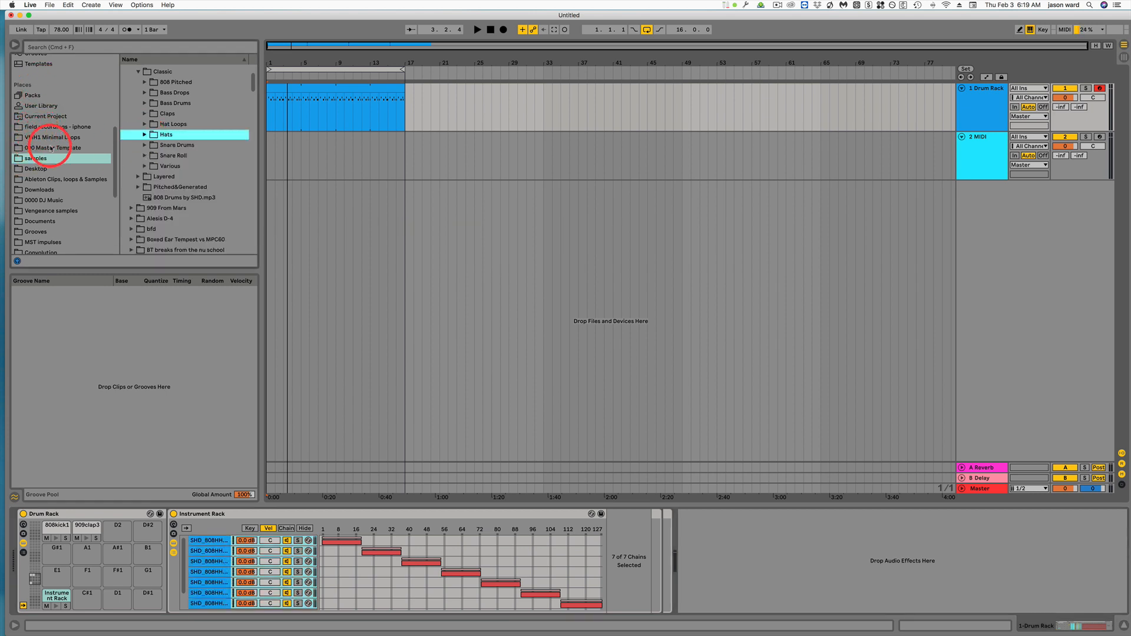
scroll(49, 144, "up", 3)
scroll(49, 145, "up", 5)
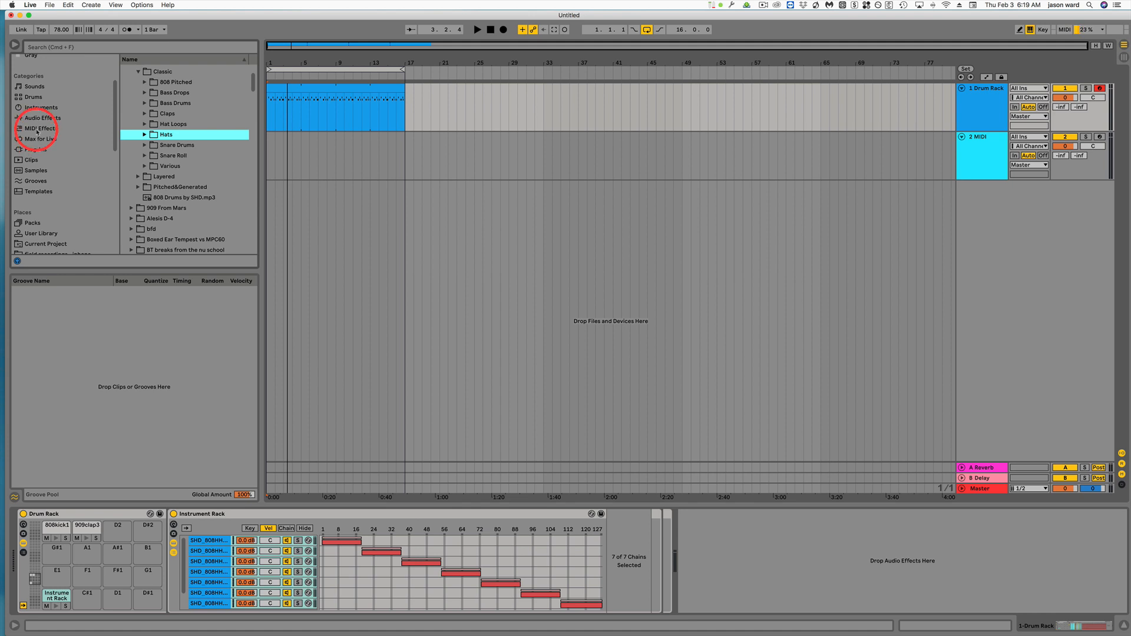
left_click(36, 128)
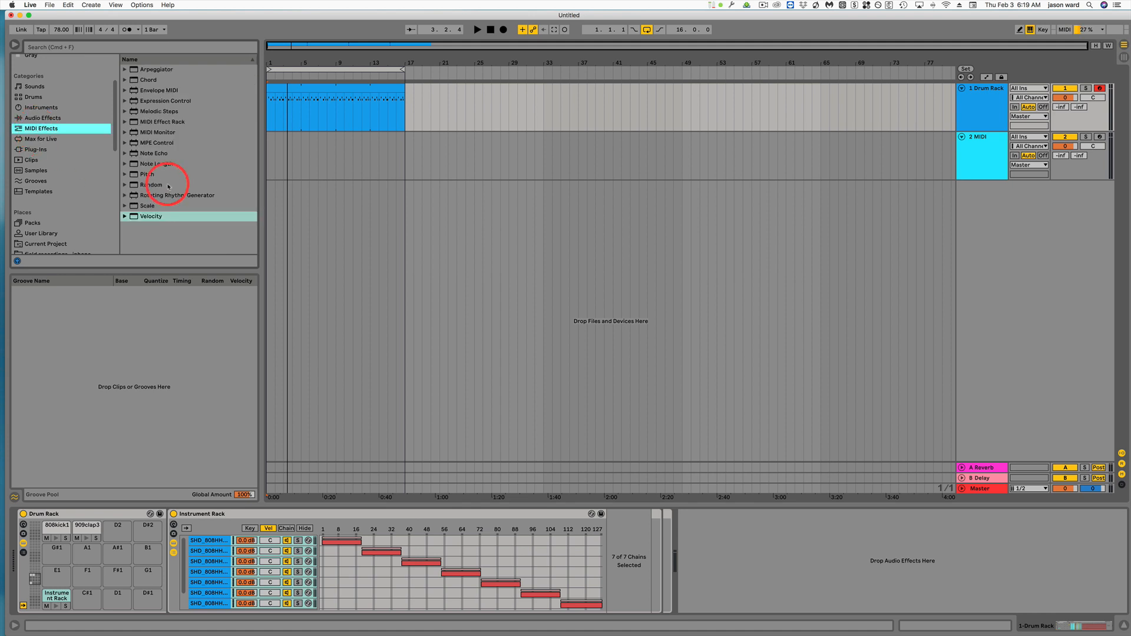
left_click(132, 219)
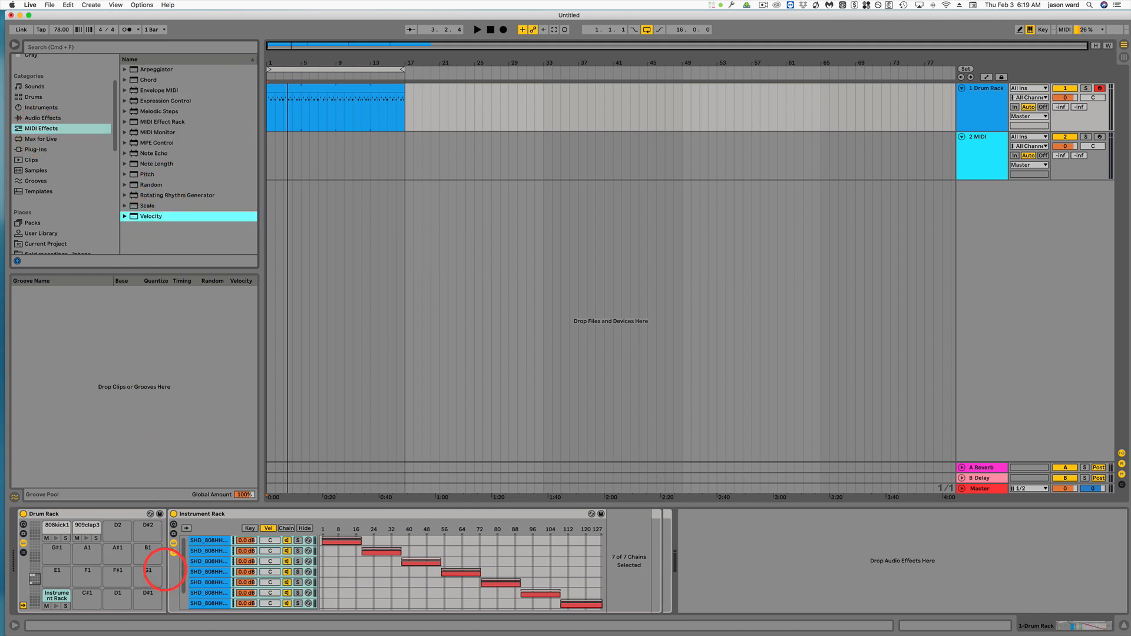
left_click_drag(163, 570, 174, 574)
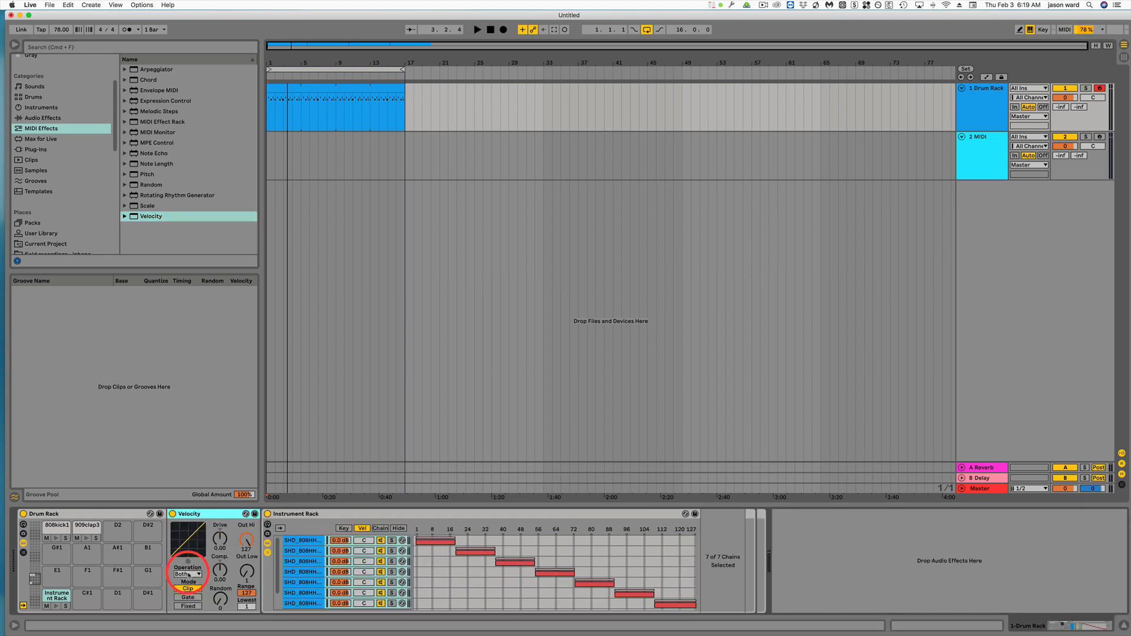
Step: Set the Velocity effect's Random amount to 64 and play the hi-hat pad to audition the sample variation
left_click_drag(215, 598, 220, 603)
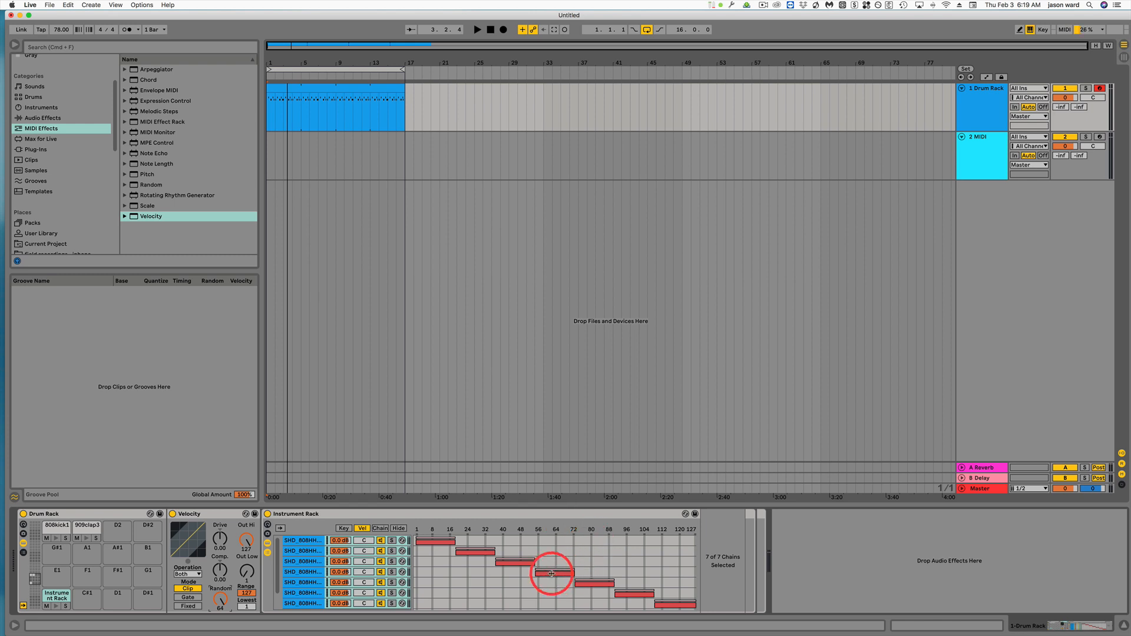
key("c")
key("a")
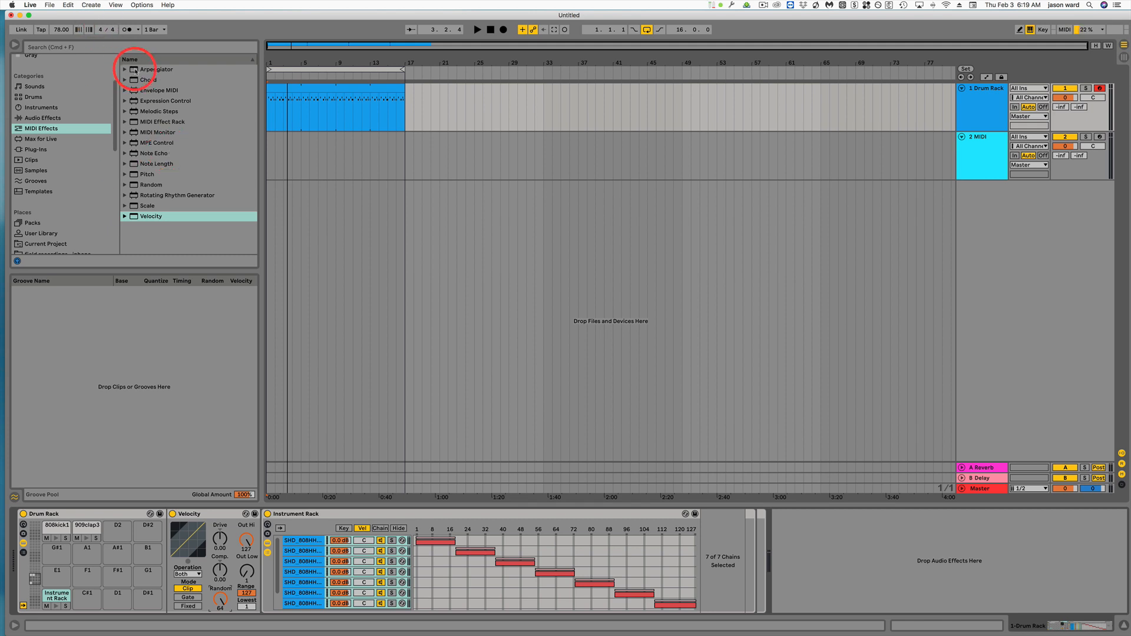
Step: Insert an Arpeggiator in front of the Velocity effect on the hi-hat pad, with its rate at 1/8
left_click_drag(135, 70, 175, 571)
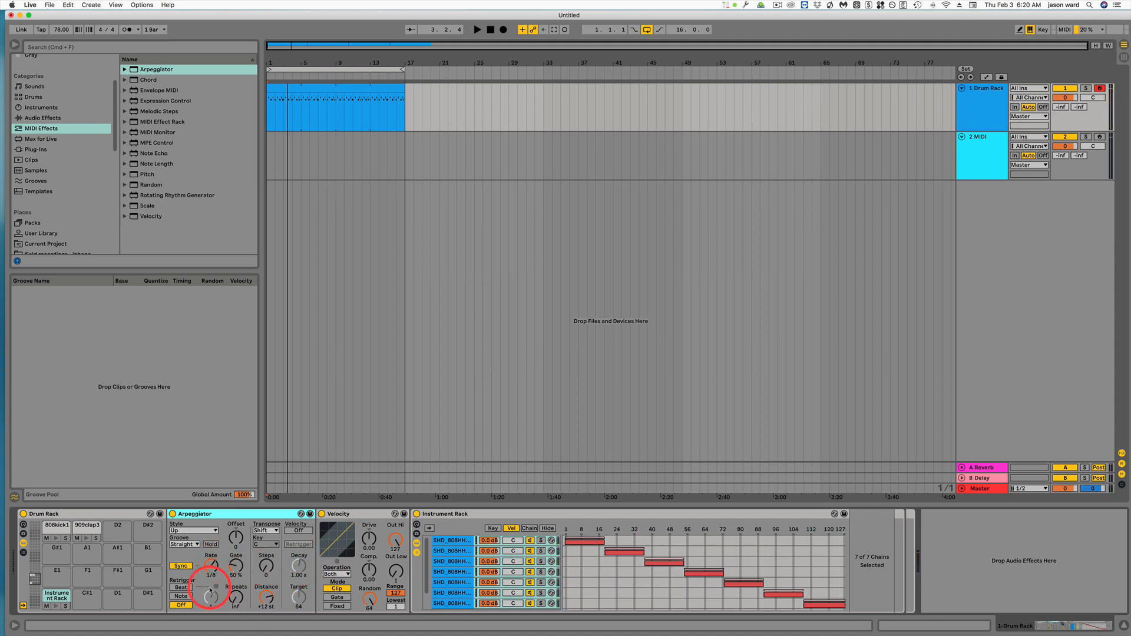
left_click_drag(212, 566, 211, 566)
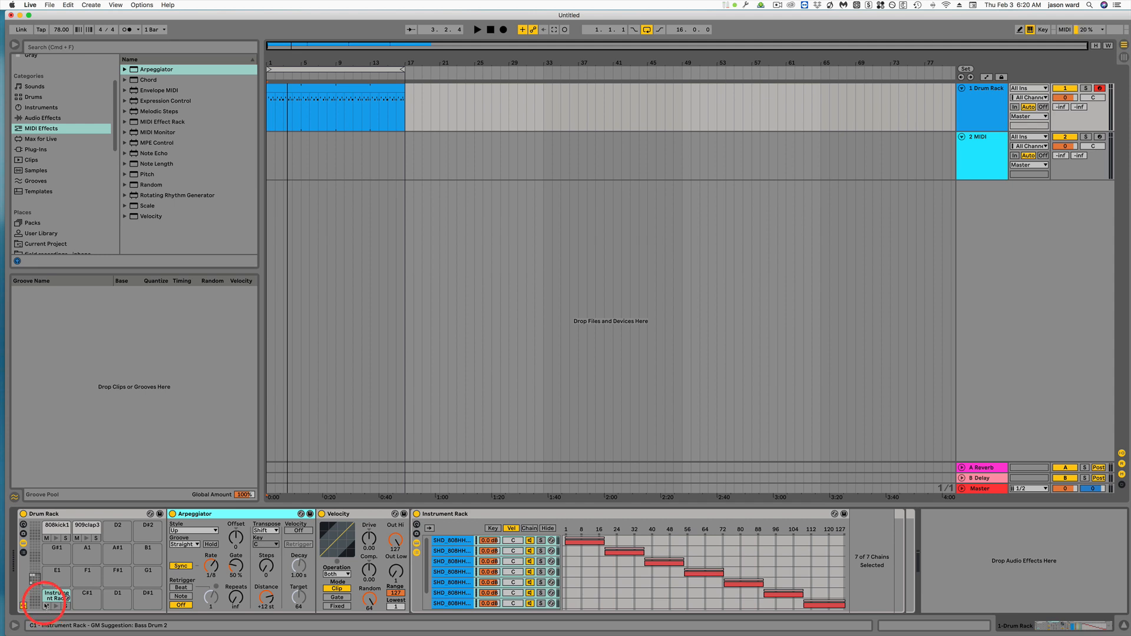
Step: Duplicate the C1 hi-hat pad to C#1 and set the copy's Arpeggiator rate to 1/16
left_click(62, 599)
left_click_drag(72, 604, 88, 598)
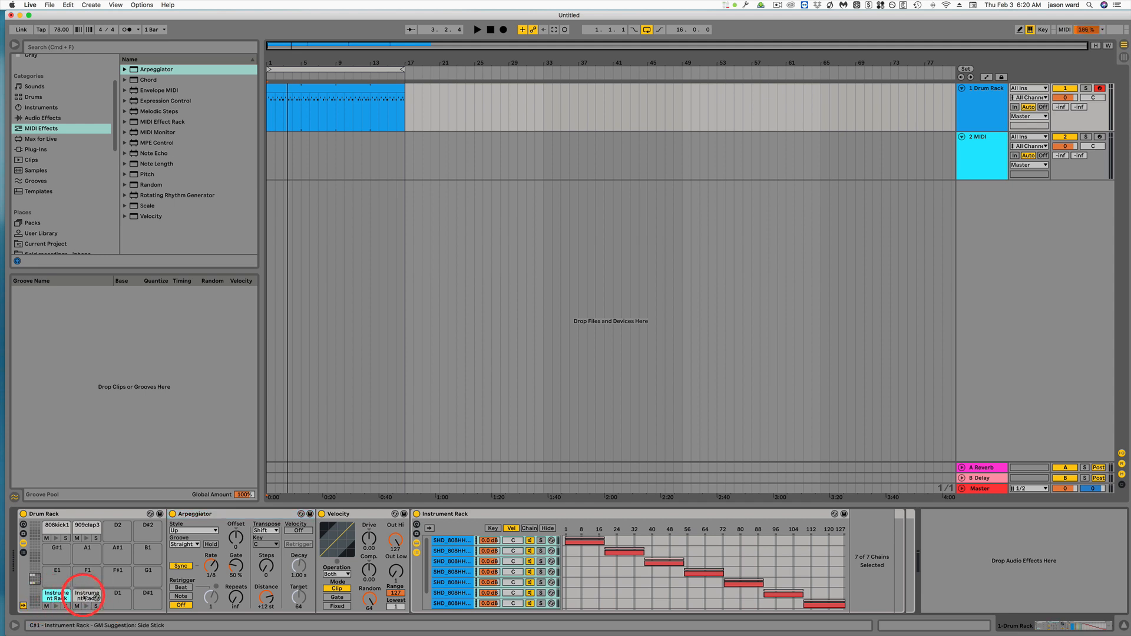
left_click(213, 567)
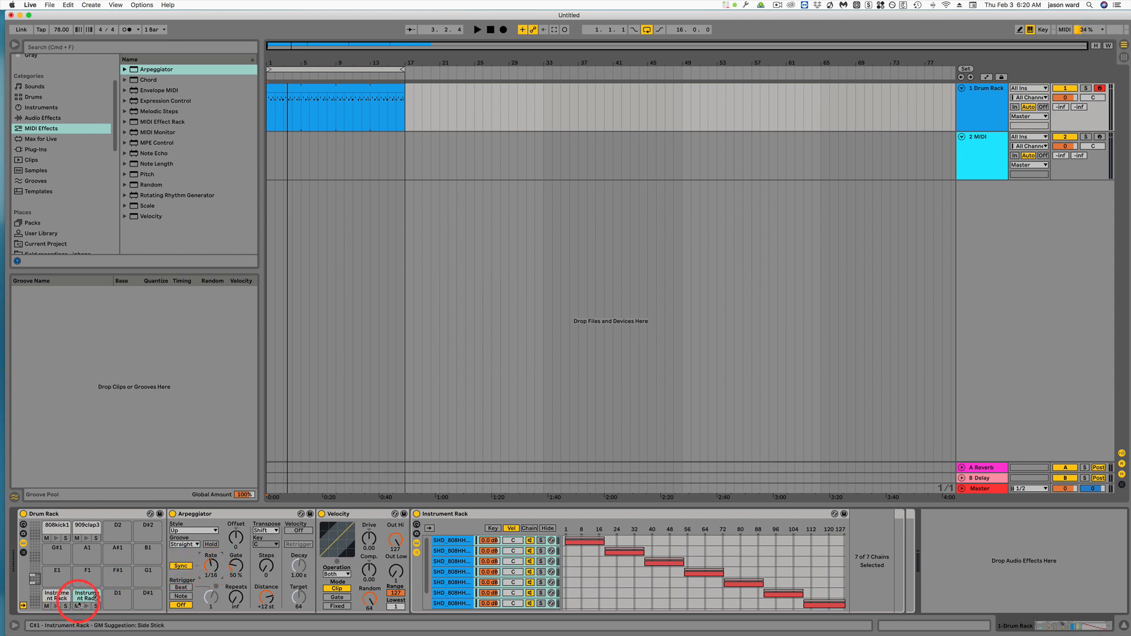
Step: Duplicate the C#1 pad to D1 and set the Arpeggiator rate on C#1 to 1/32
left_click(82, 601)
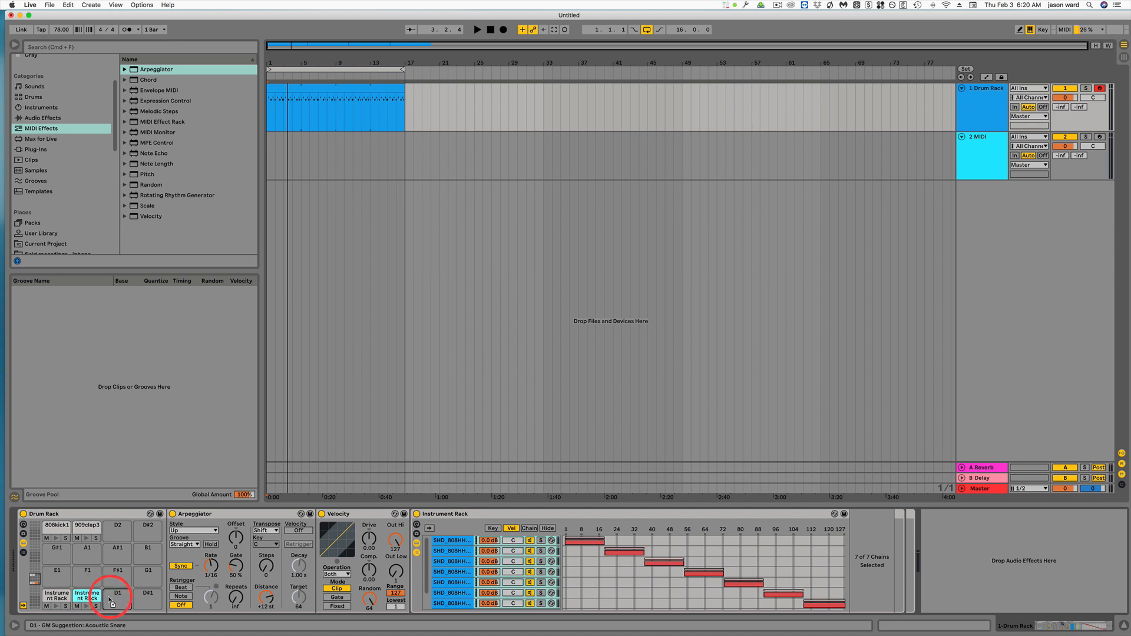
left_click_drag(112, 598, 113, 597)
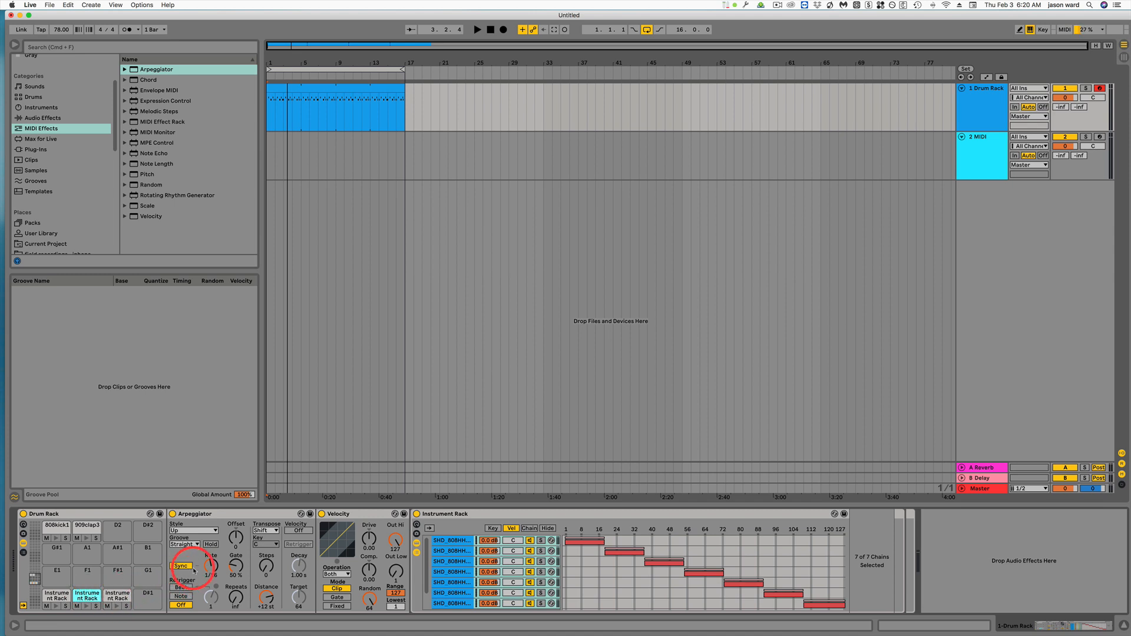
left_click_drag(213, 567, 213, 571)
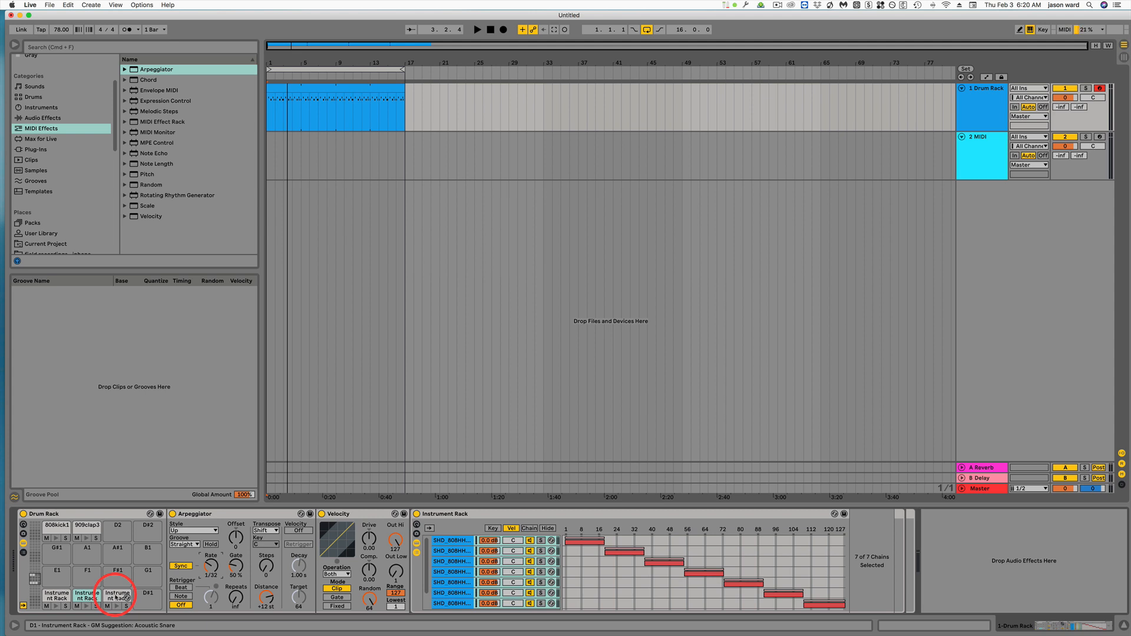
Step: Duplicate the D1 pad to D#1 and set the Arpeggiator rate on D1 to 1/24
left_click(116, 597)
left_click_drag(115, 597, 151, 597)
left_click(211, 566)
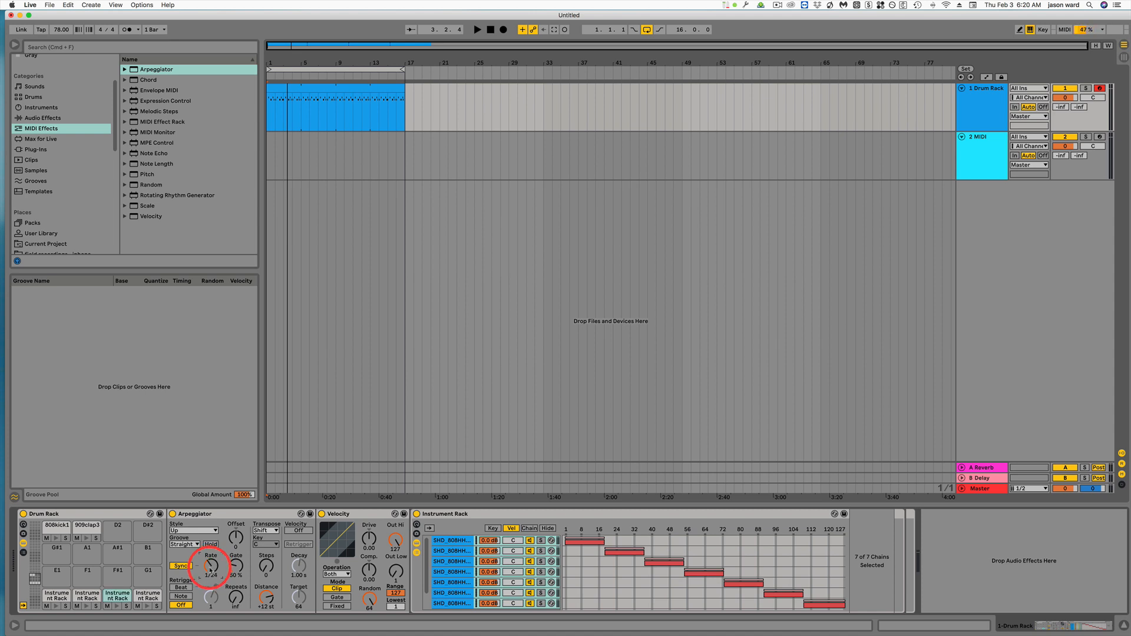
Step: Duplicate the D#1 pad to E1 and set the Arpeggiator rate on D#1 to 1/16
left_click(147, 596)
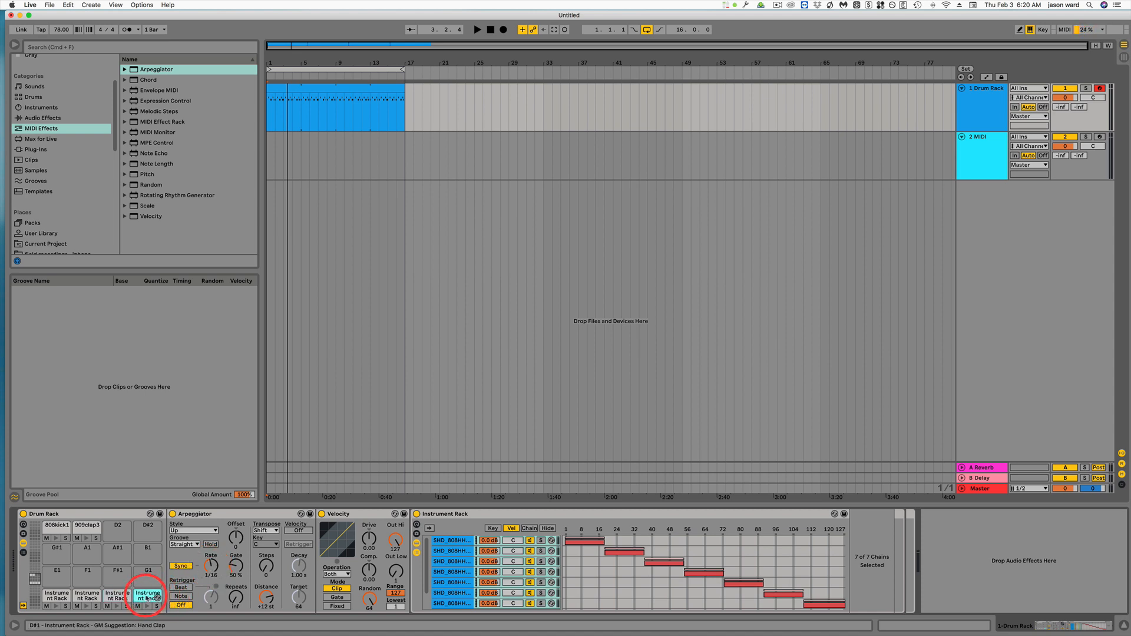
left_click_drag(146, 597, 59, 582)
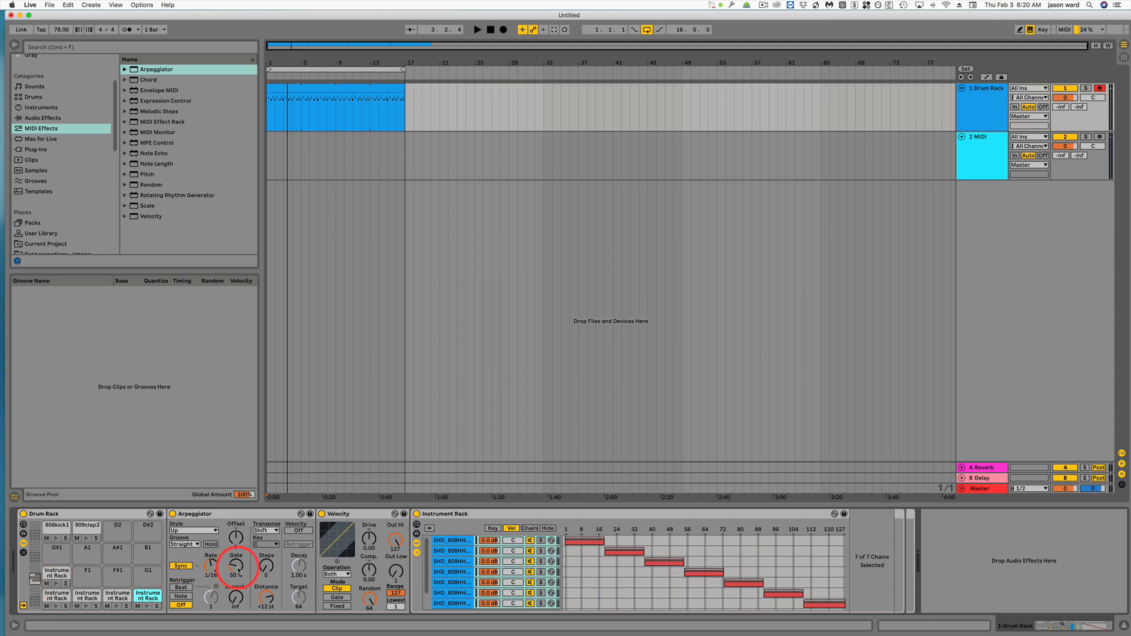
left_click_drag(212, 565, 212, 570)
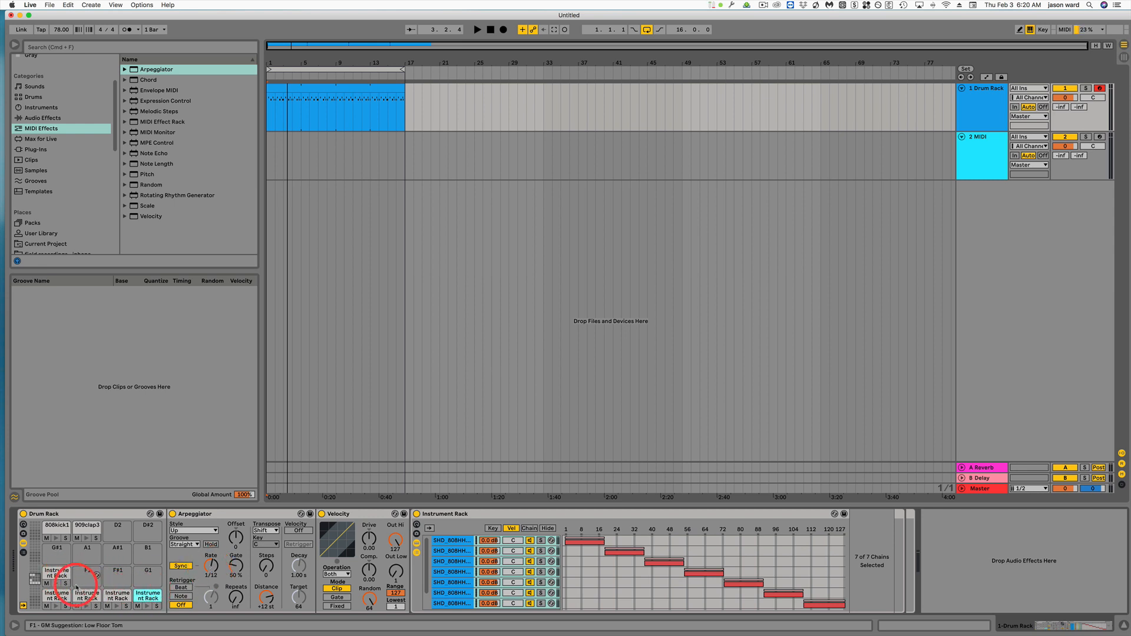
left_click(55, 575)
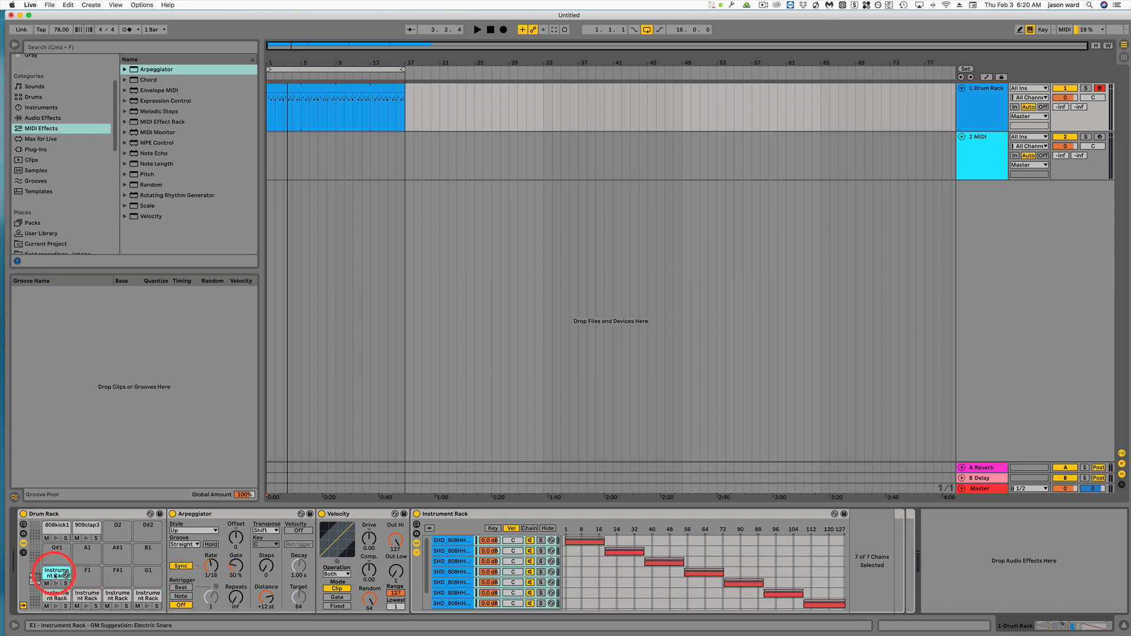
left_click(148, 595)
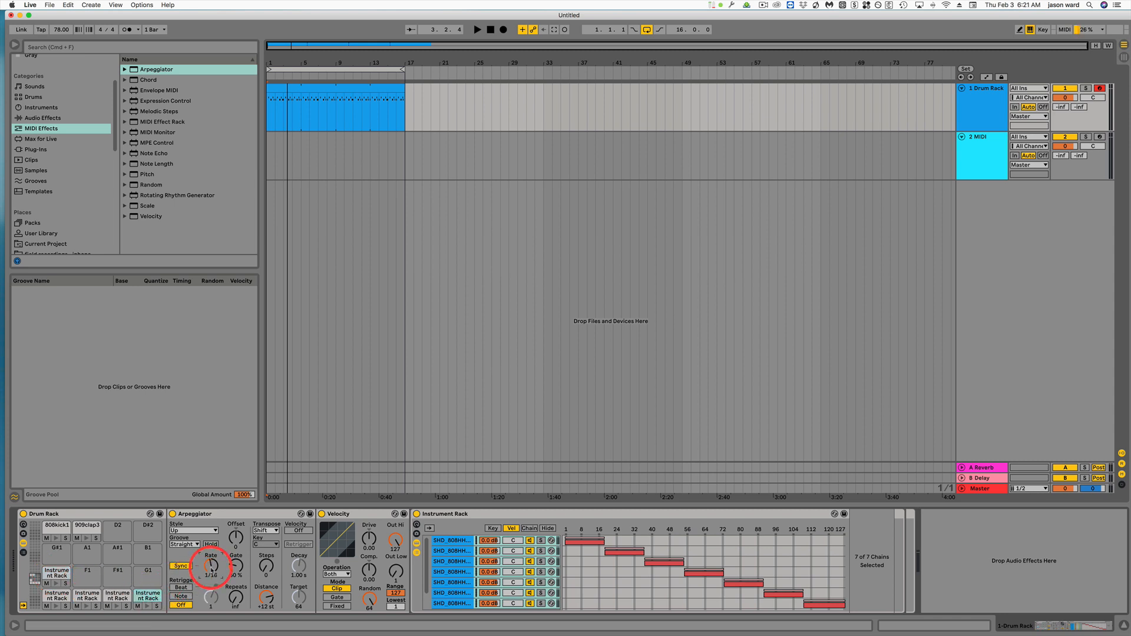
Step: Set the Arpeggiator rate on the E1 pad to 1/12
left_click(57, 574)
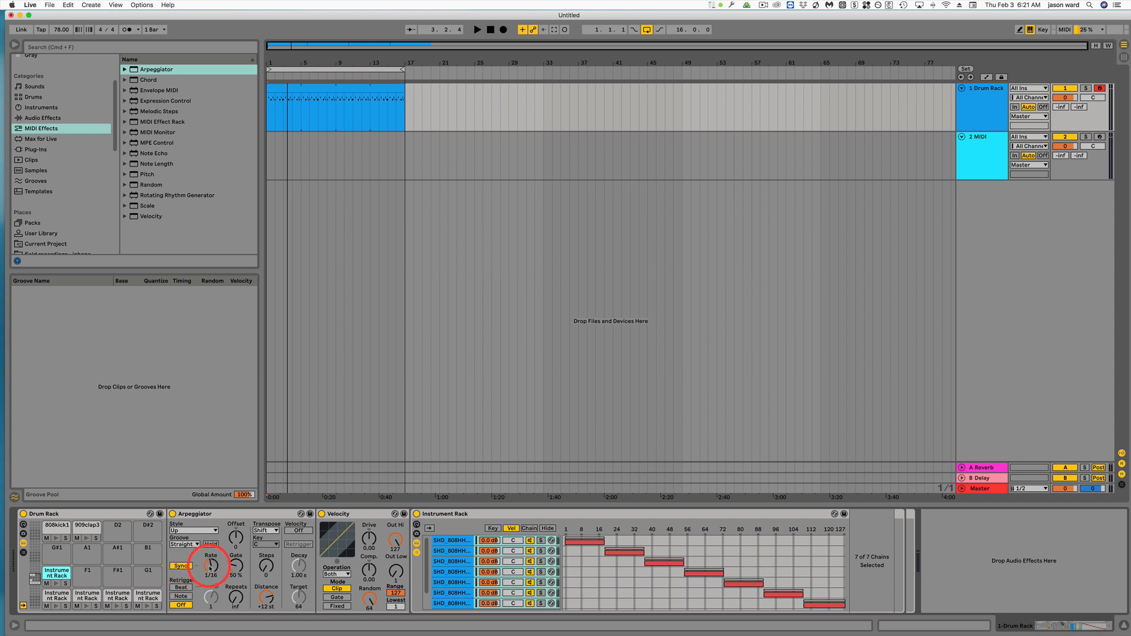
left_click(211, 568)
left_click(52, 574)
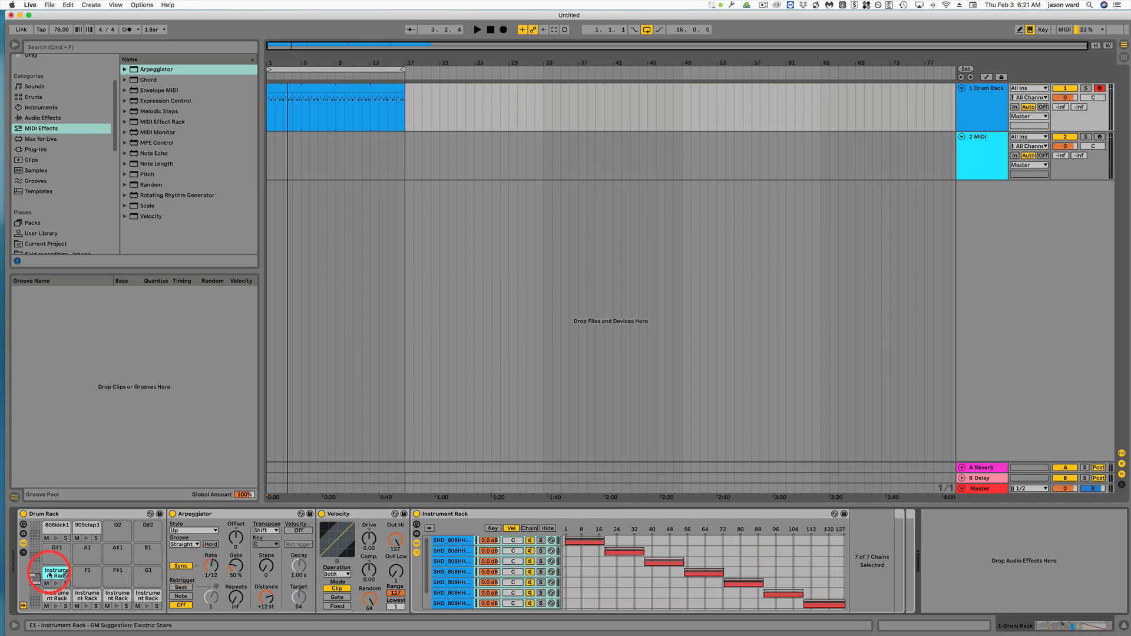
Step: Duplicate the E1 pad to F1 and give the copy's Arpeggiator a 1/16 rate and the Swing 16 groove
left_click_drag(50, 574, 85, 570)
left_click(211, 566)
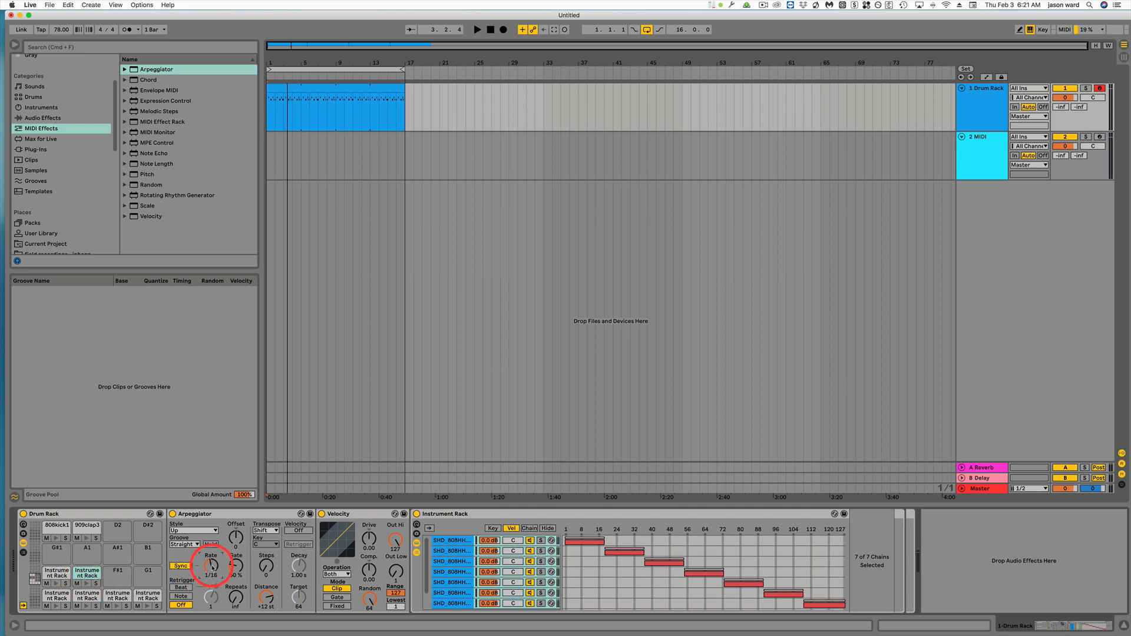
left_click(183, 544)
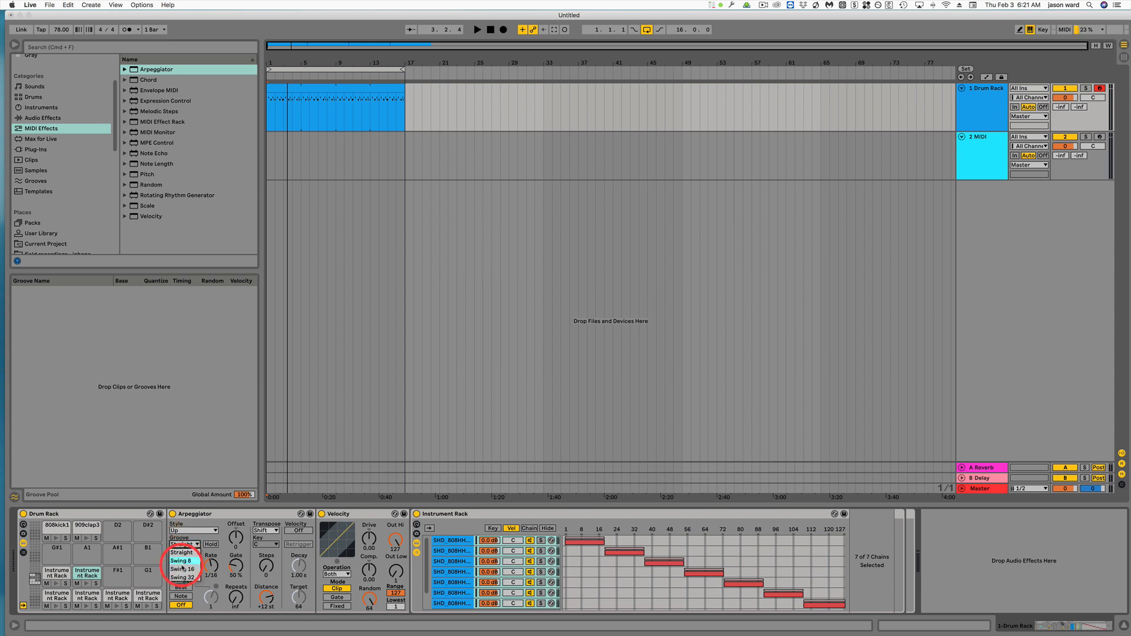
left_click(183, 569)
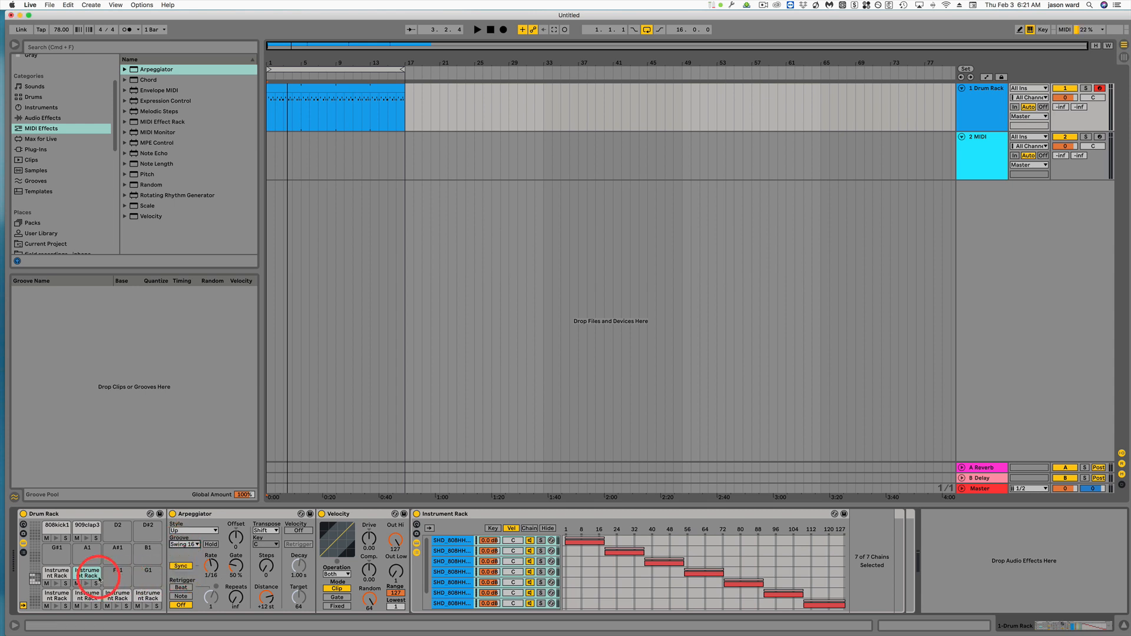
Step: Duplicate the F1 pad to F#1, set F1's Arpeggiator rate to 1/32, and adjust the rate on F#1
left_click(85, 574)
left_click_drag(85, 574, 114, 577)
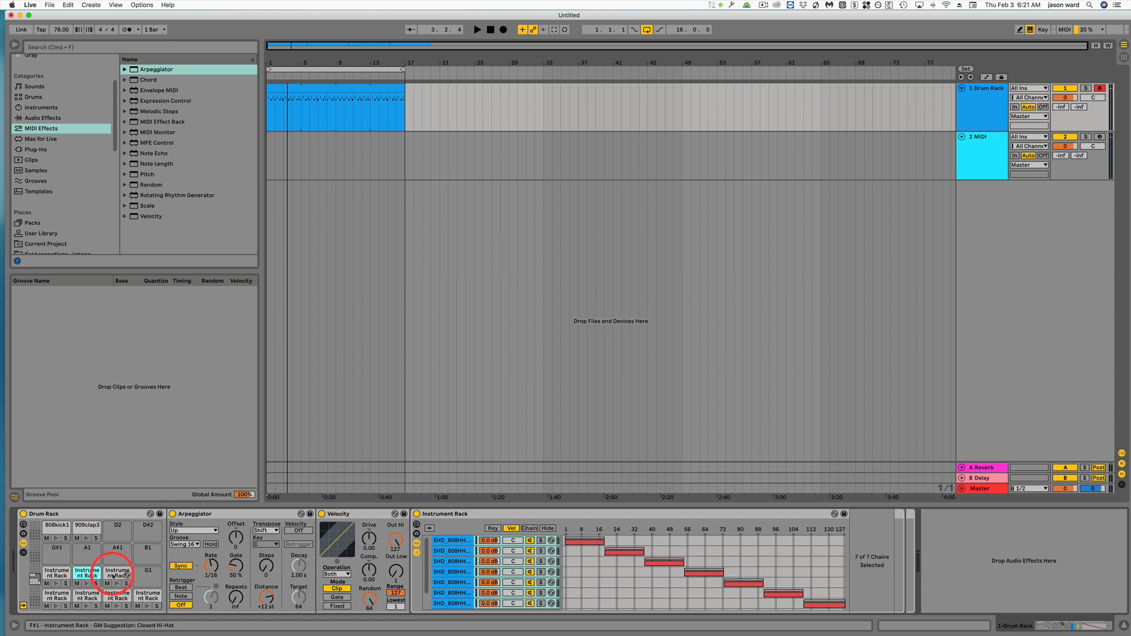
left_click(210, 566)
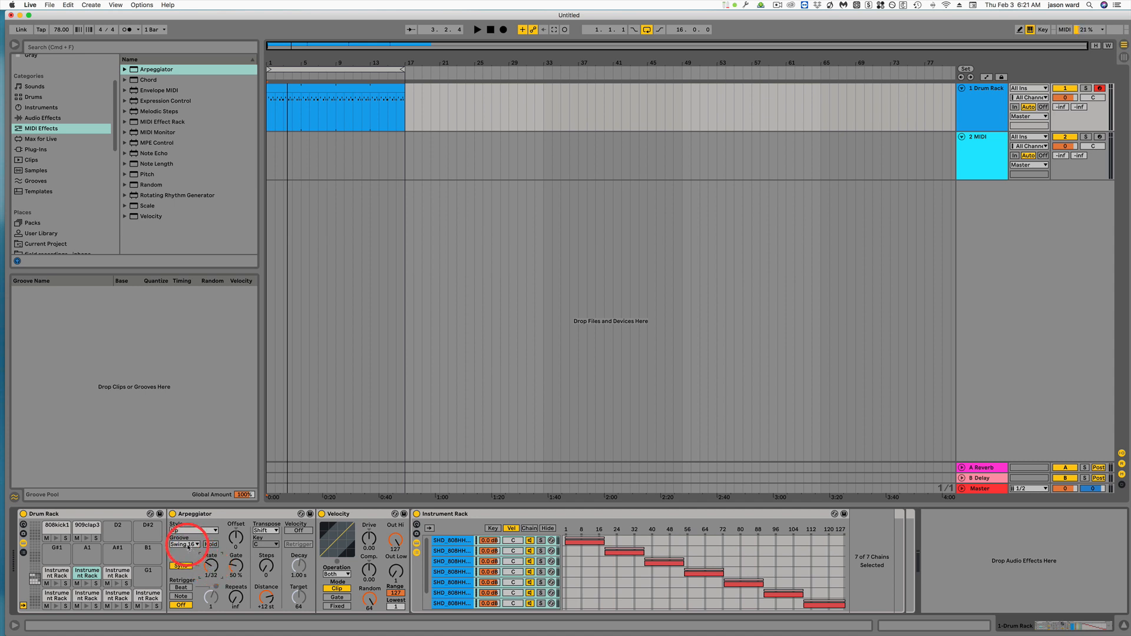
left_click(121, 573)
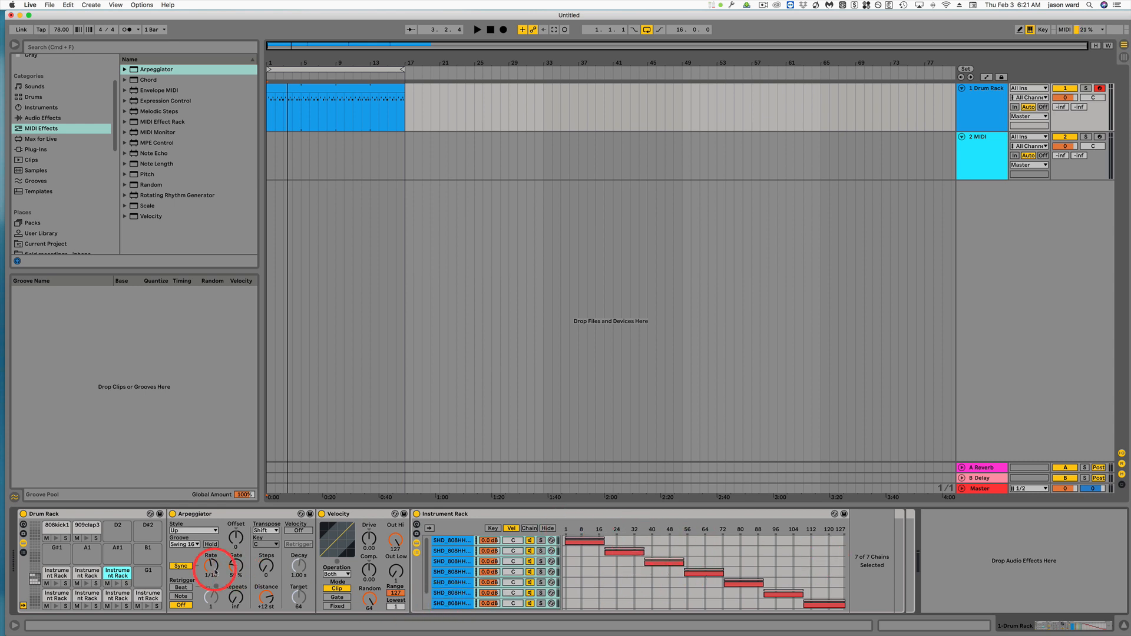
left_click_drag(215, 570, 214, 565)
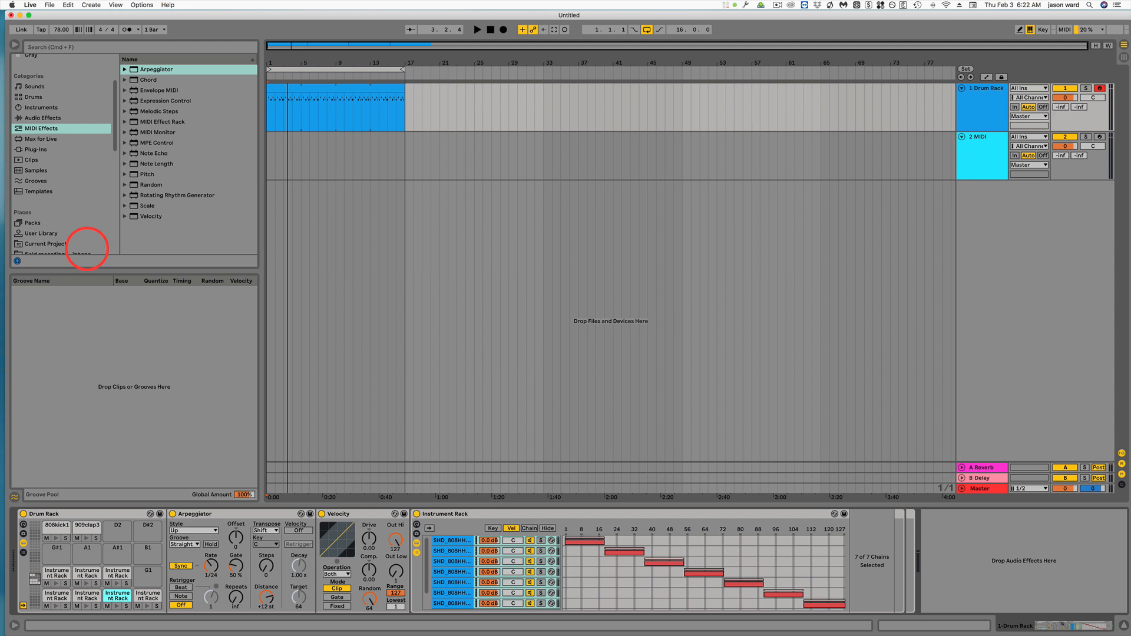
Step: Record the hi-hat pads over the first eight bars of the existing drum clip with MIDI overdub on
left_click(35, 171)
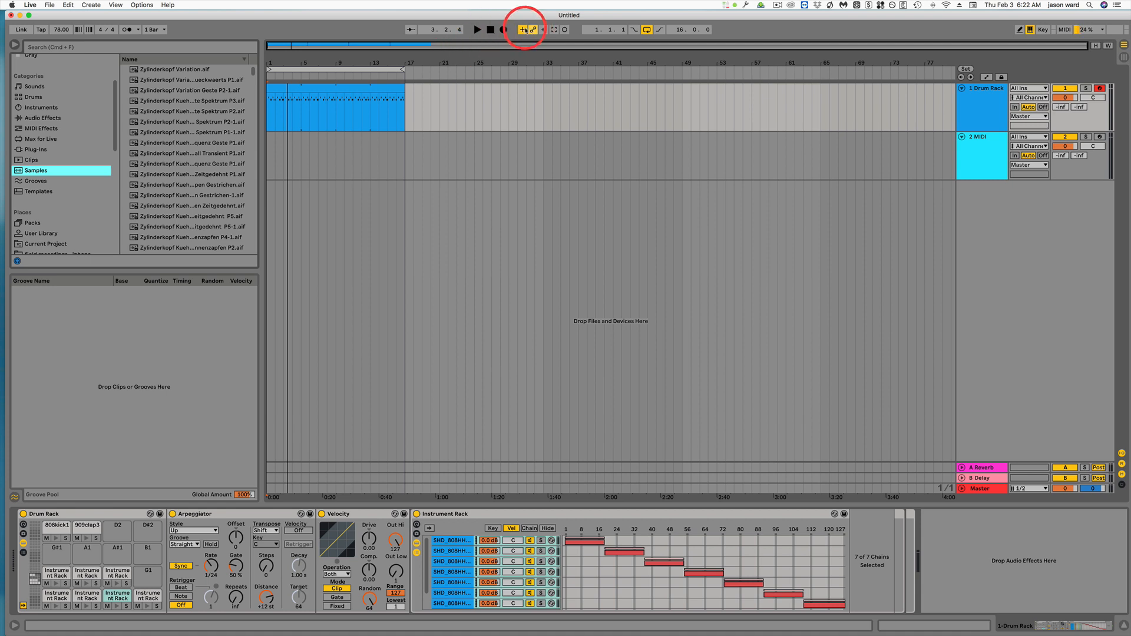
left_click(522, 30)
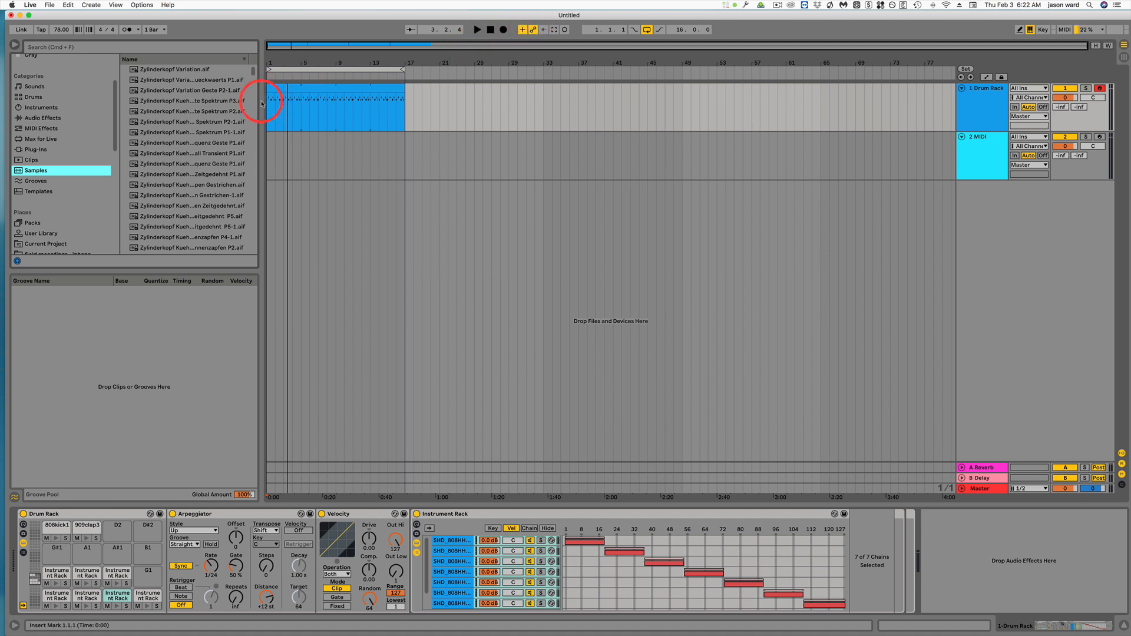
left_click(342, 89)
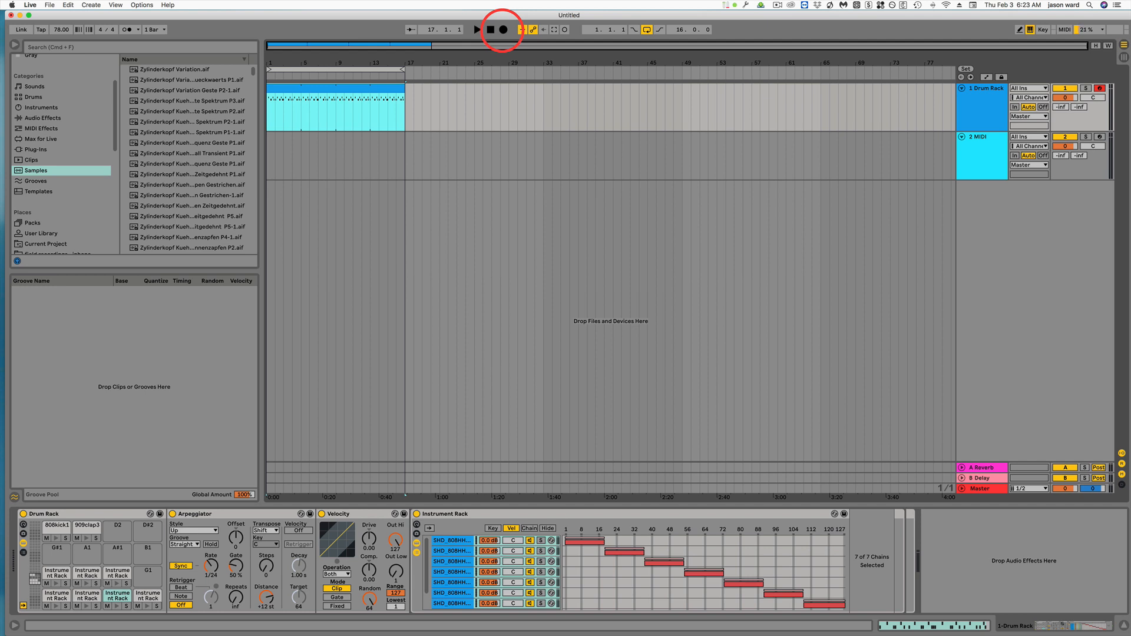
left_click(505, 30)
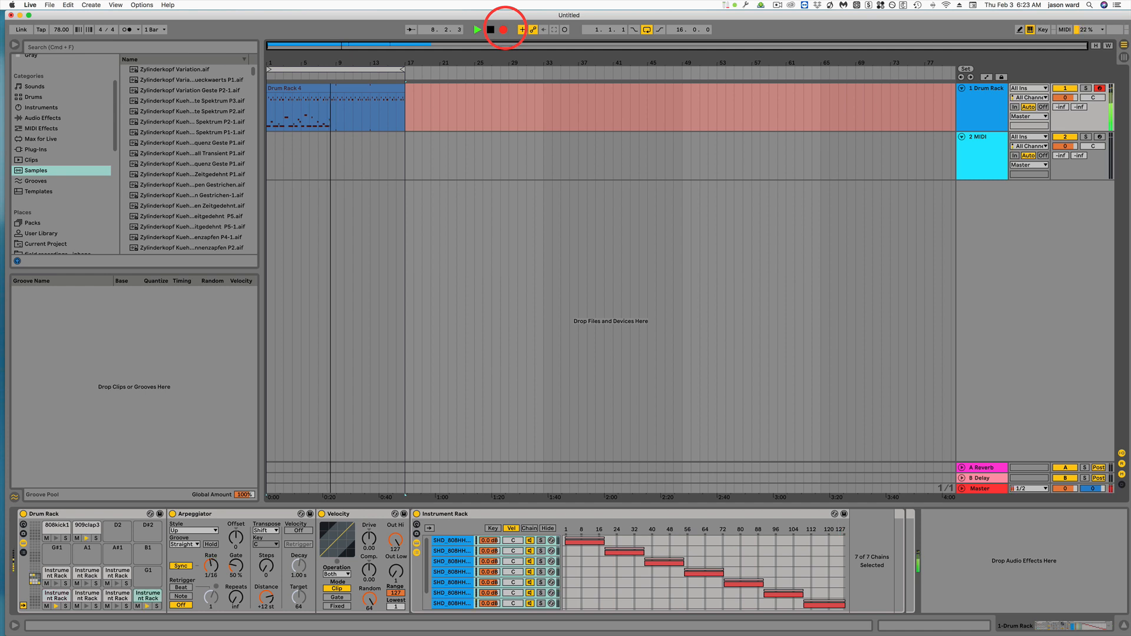
key("space")
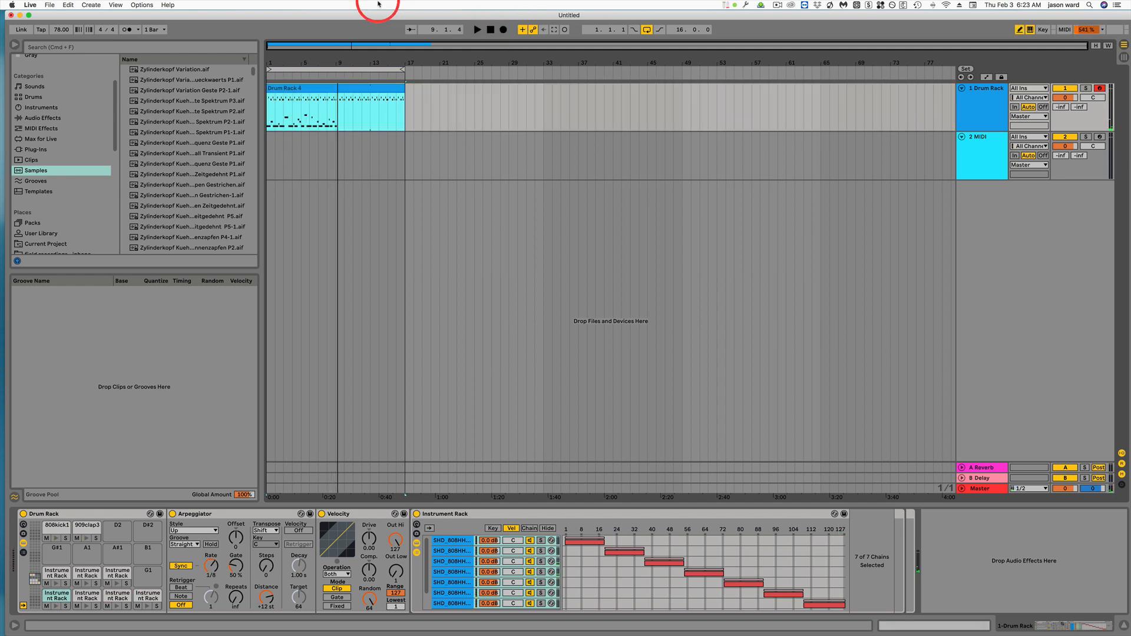
Step: Open the recorded clip's notes and align the first D1 note's start and the first C1 note's end to 1.3.1
double_click(301, 88)
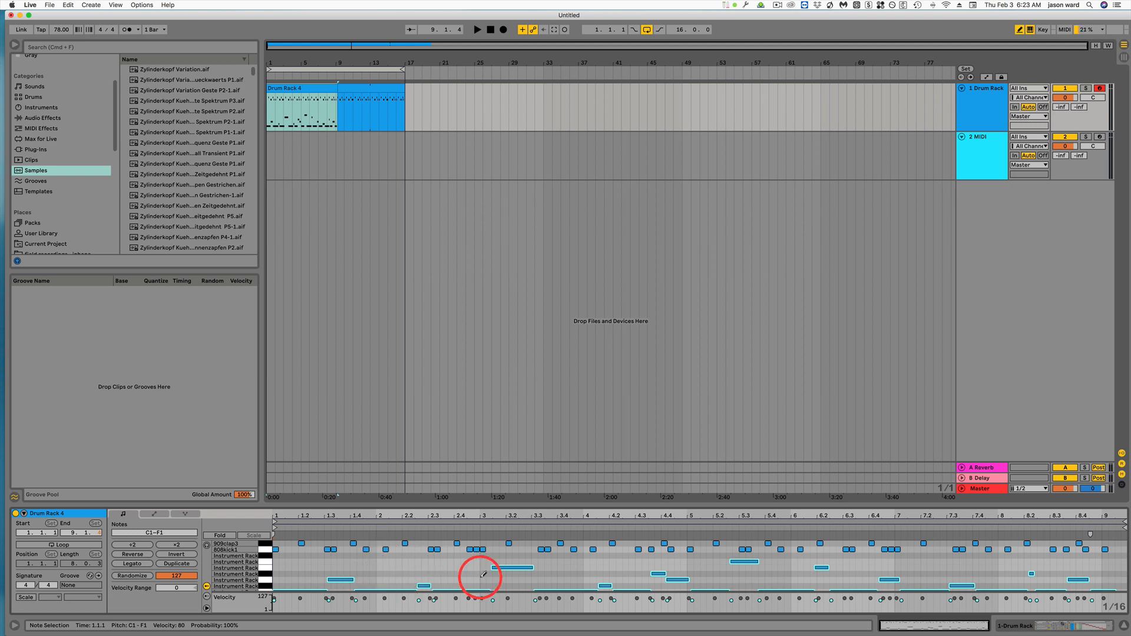
key("b")
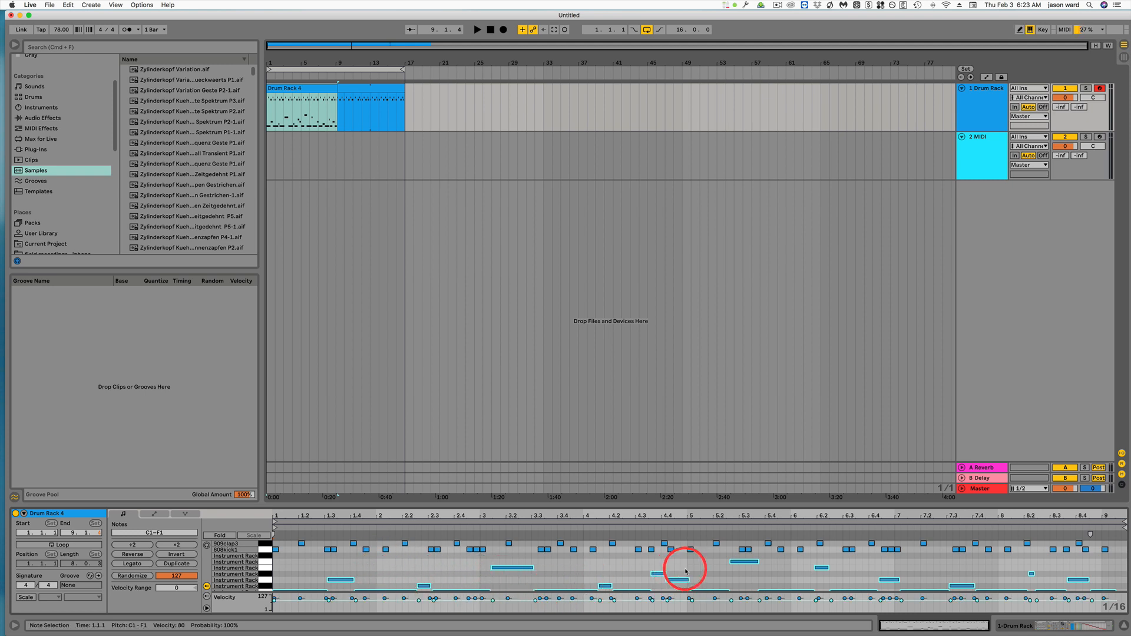
left_click(328, 584)
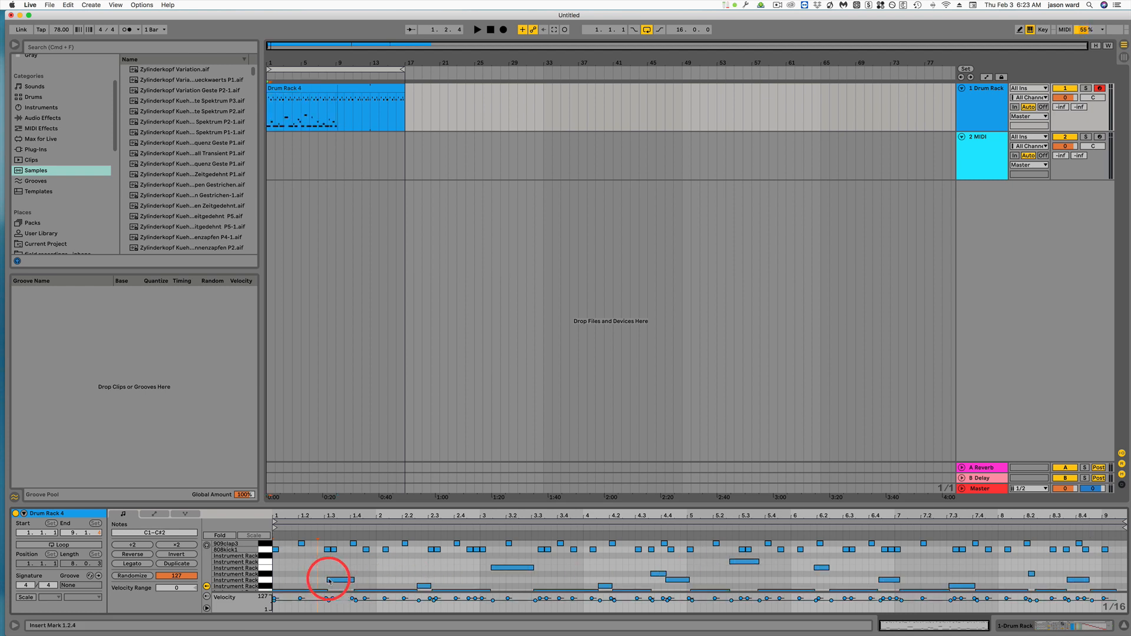
left_click(328, 579)
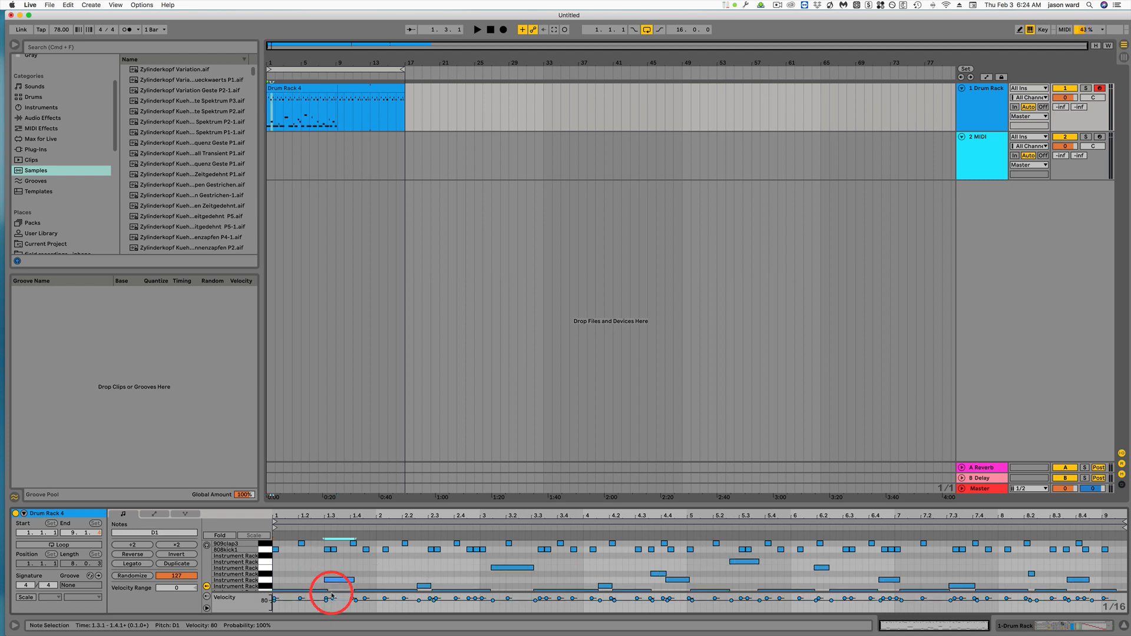
left_click(325, 591)
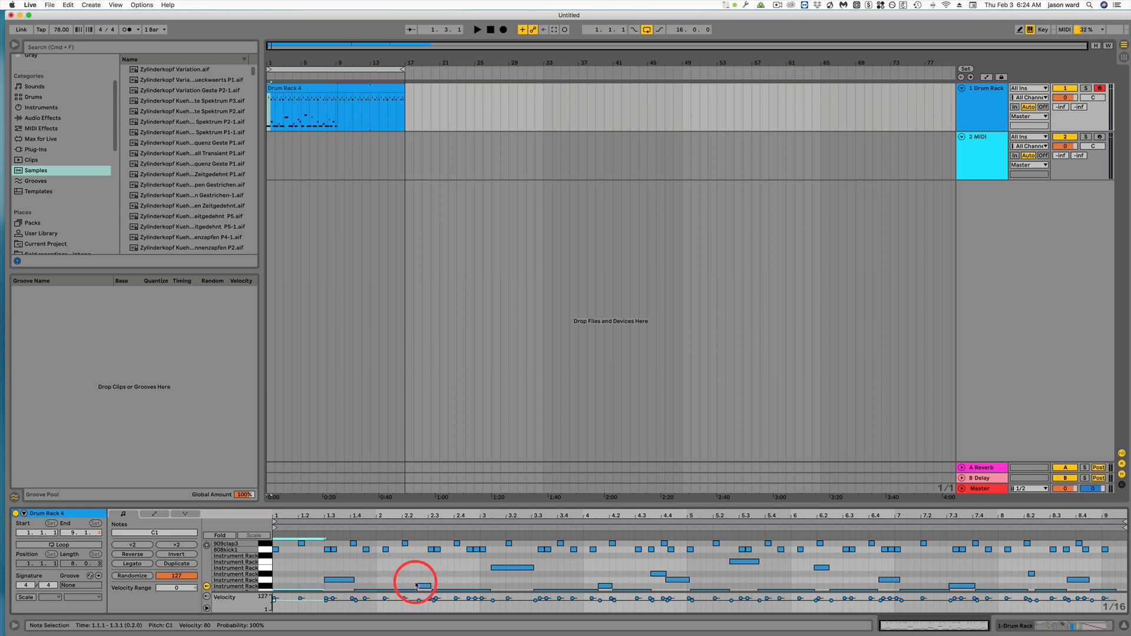
Step: Select the hi-hat notes from C1 to E1 across the eight bars and quantize their starts to 1/16 at 100%
left_click_drag(287, 569, 1101, 599)
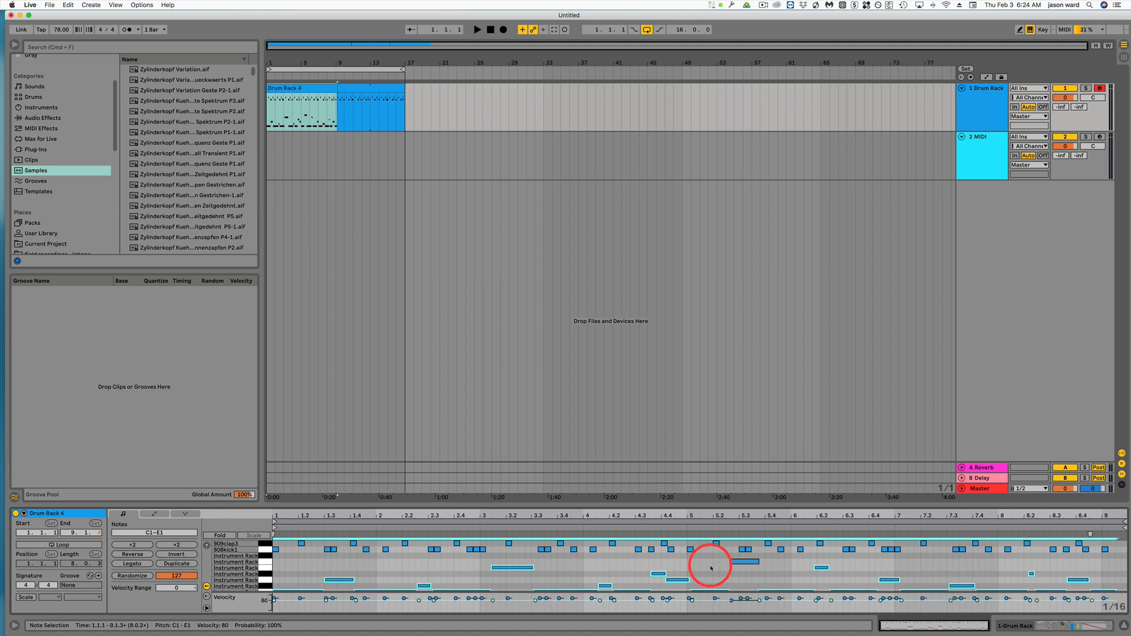
right_click(680, 580)
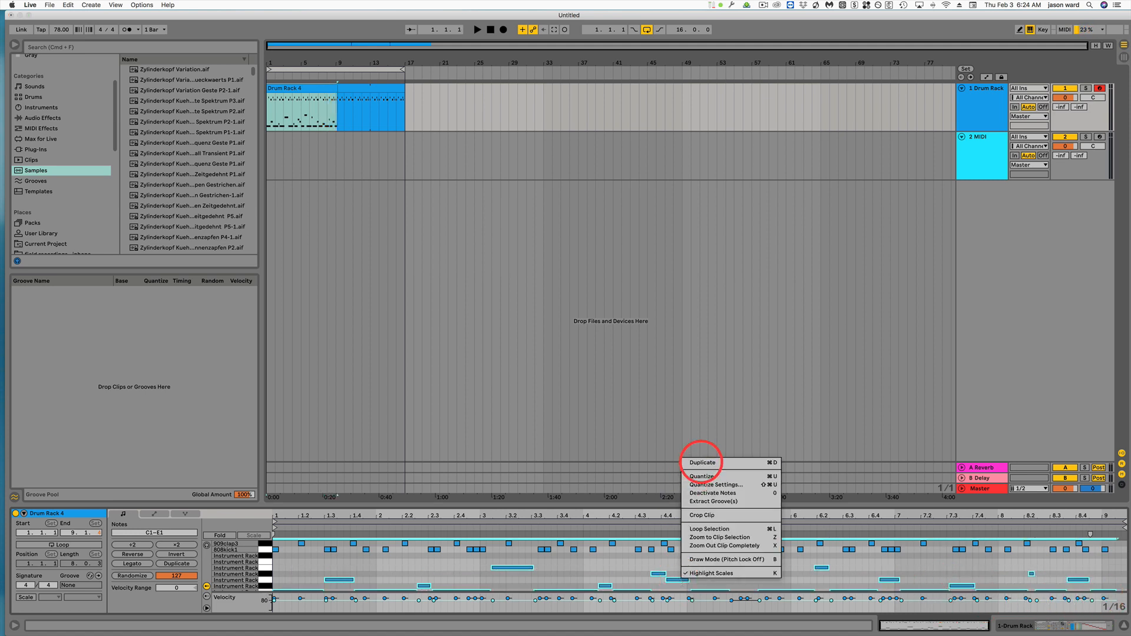
left_click(717, 485)
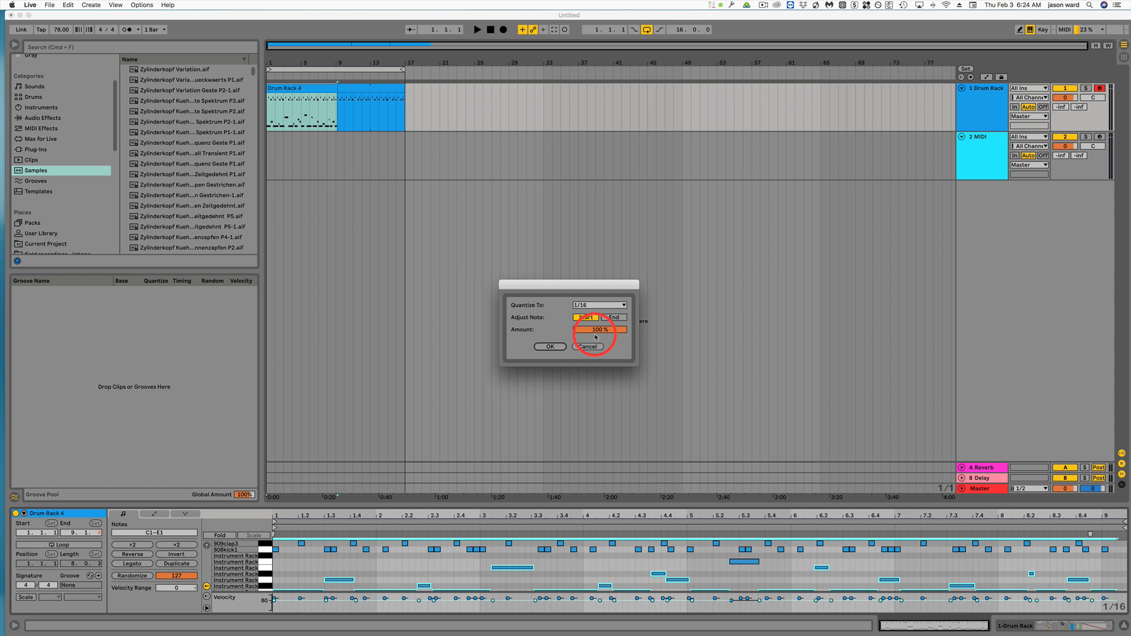
left_click(551, 347)
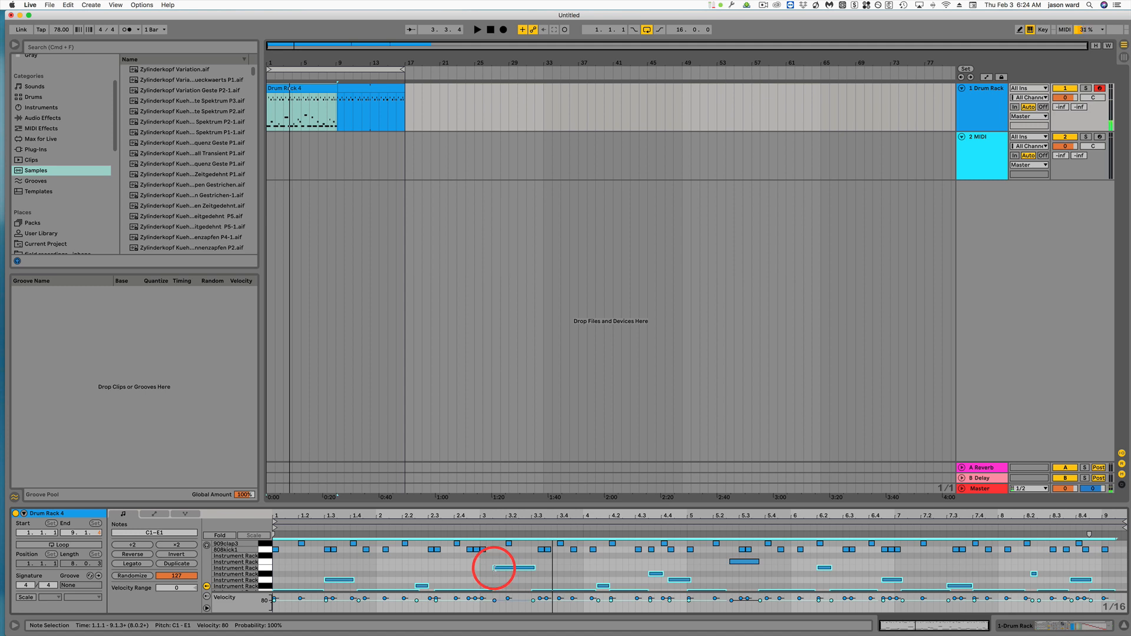
Step: Make the bar 3 E1 note span 3.1.1 to 3.2.1, with the neighbouring C1 notes meeting its edges, and preview the pattern
key("space")
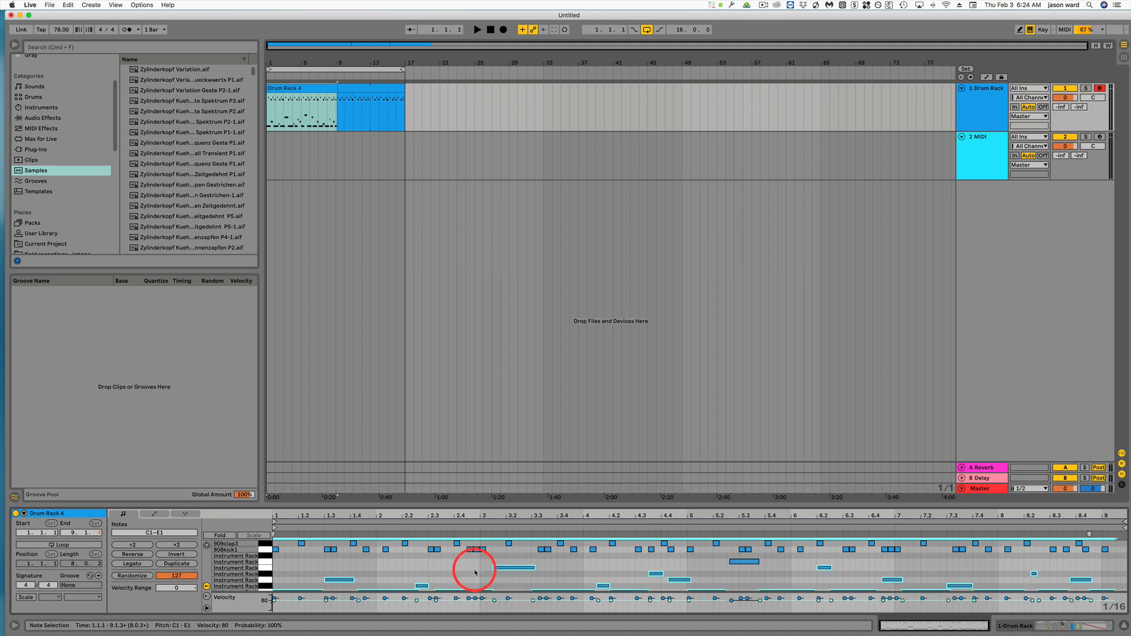
left_click(475, 572)
left_click_drag(493, 590, 485, 568)
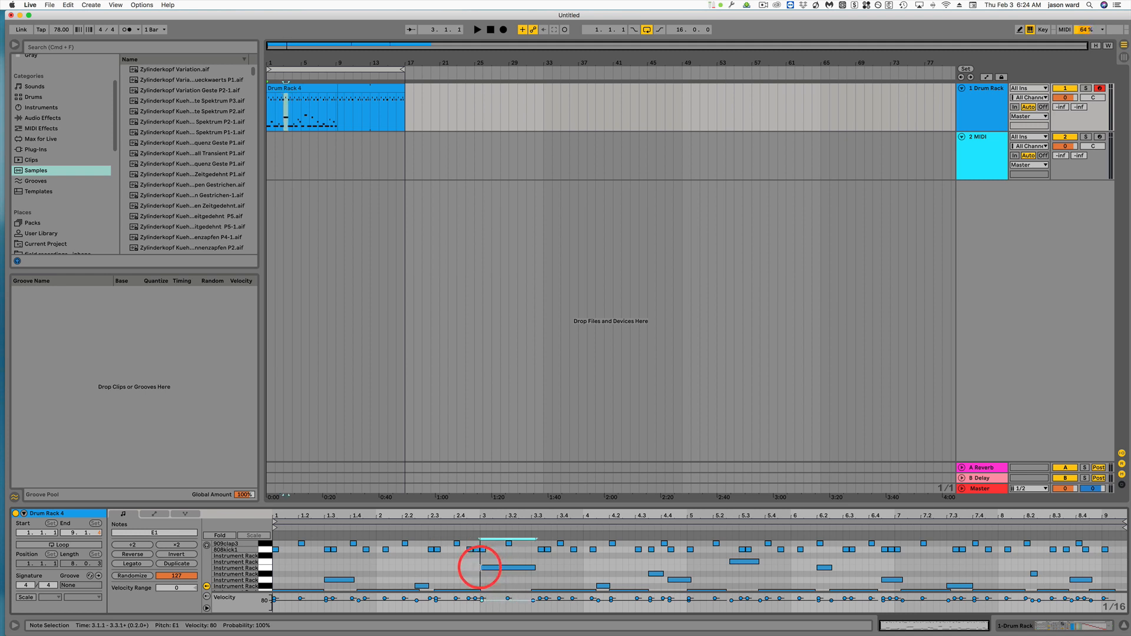
left_click(454, 526)
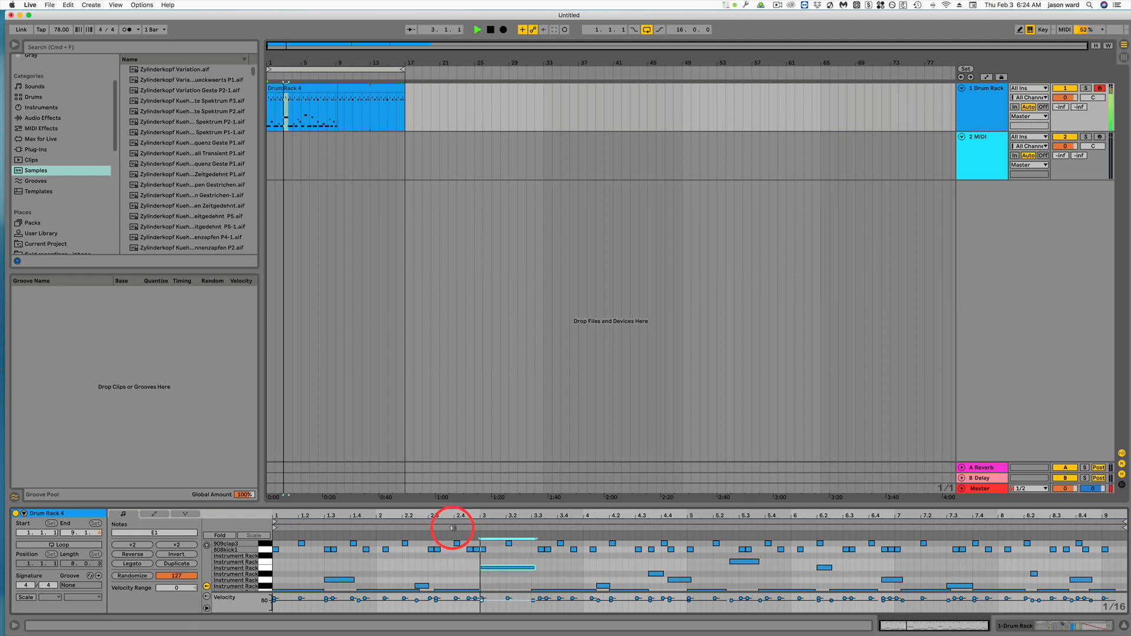
key("space")
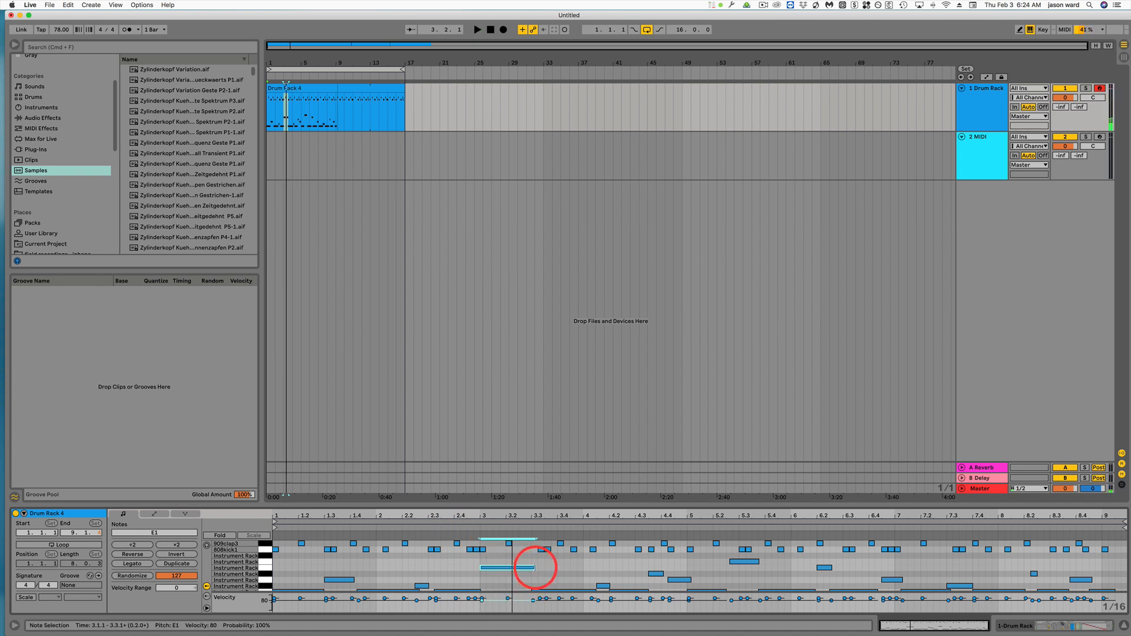
left_click_drag(534, 567, 506, 591)
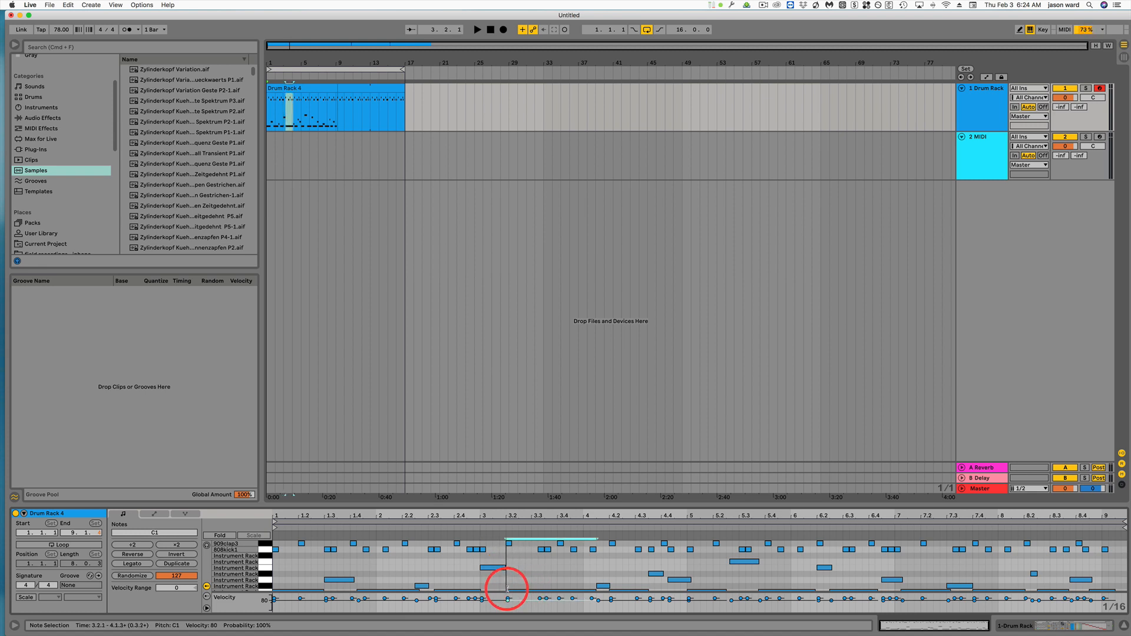
Step: End the bar 3 C1 note at 3.4.1, add a D1 note there, and make the following C#1 note span 3.4.3 to 4.1.3
left_click(474, 526)
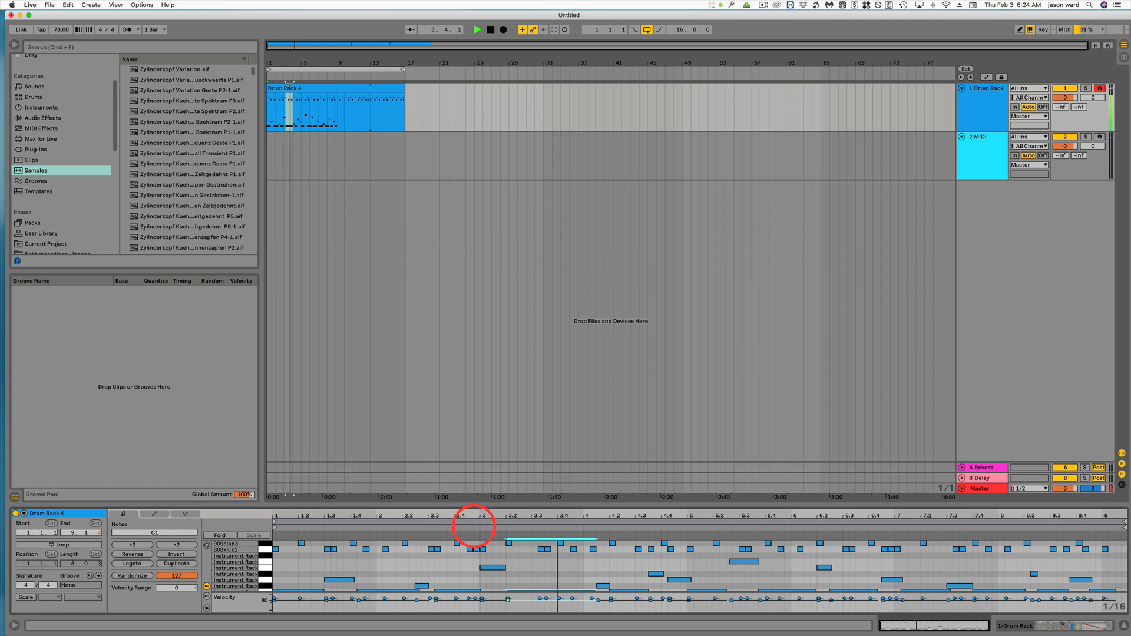
key("space")
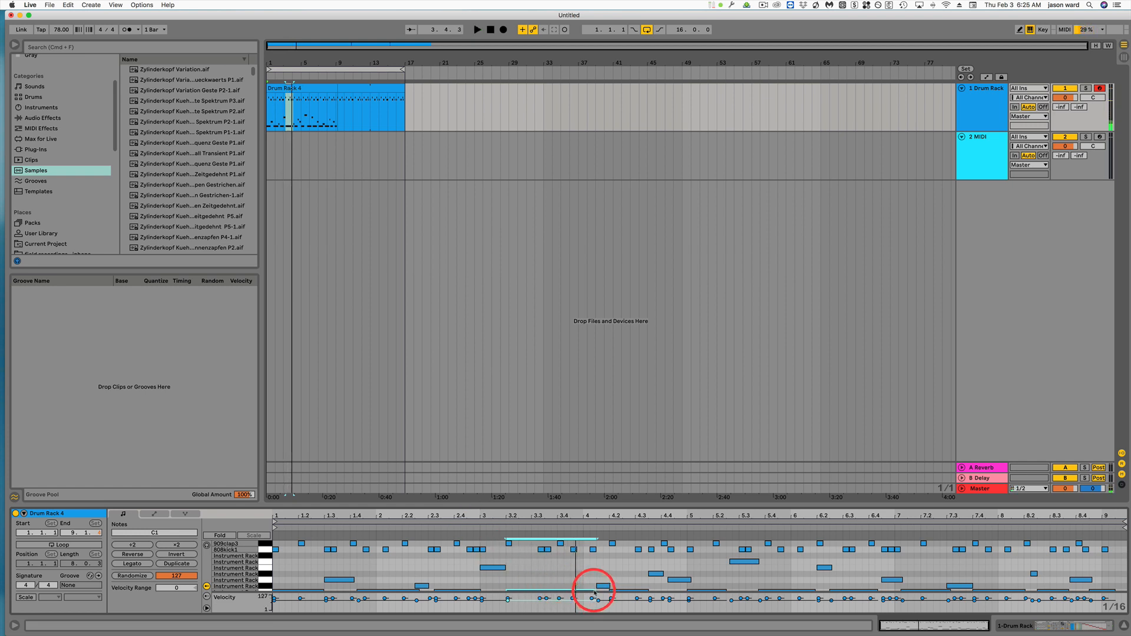
left_click_drag(597, 589, 559, 589)
double_click(560, 580)
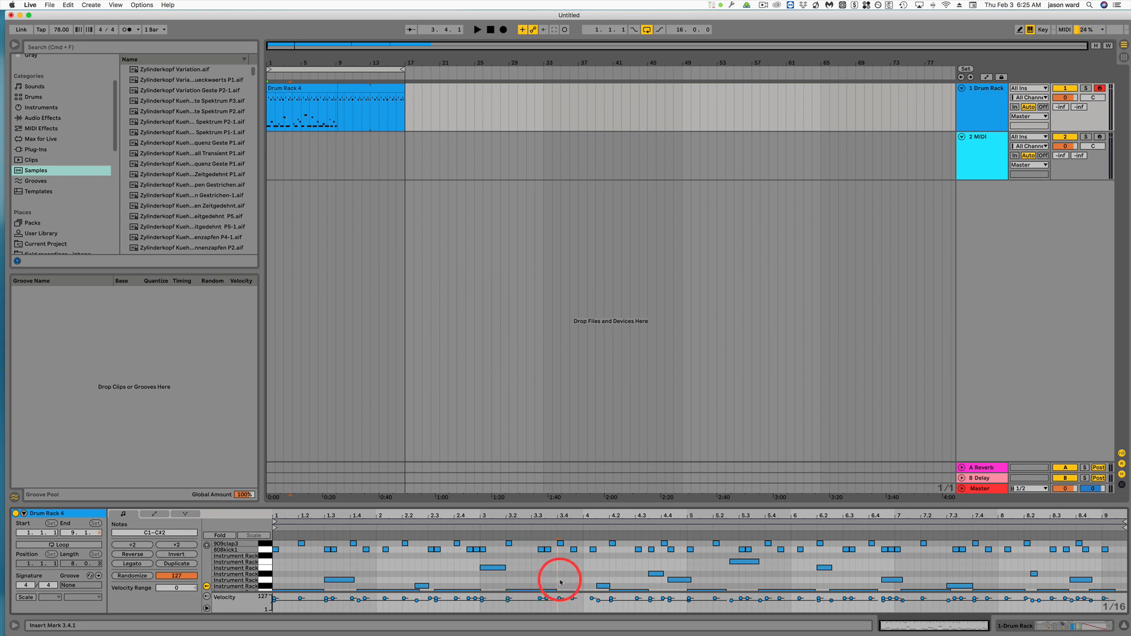
left_click_drag(571, 582, 582, 586)
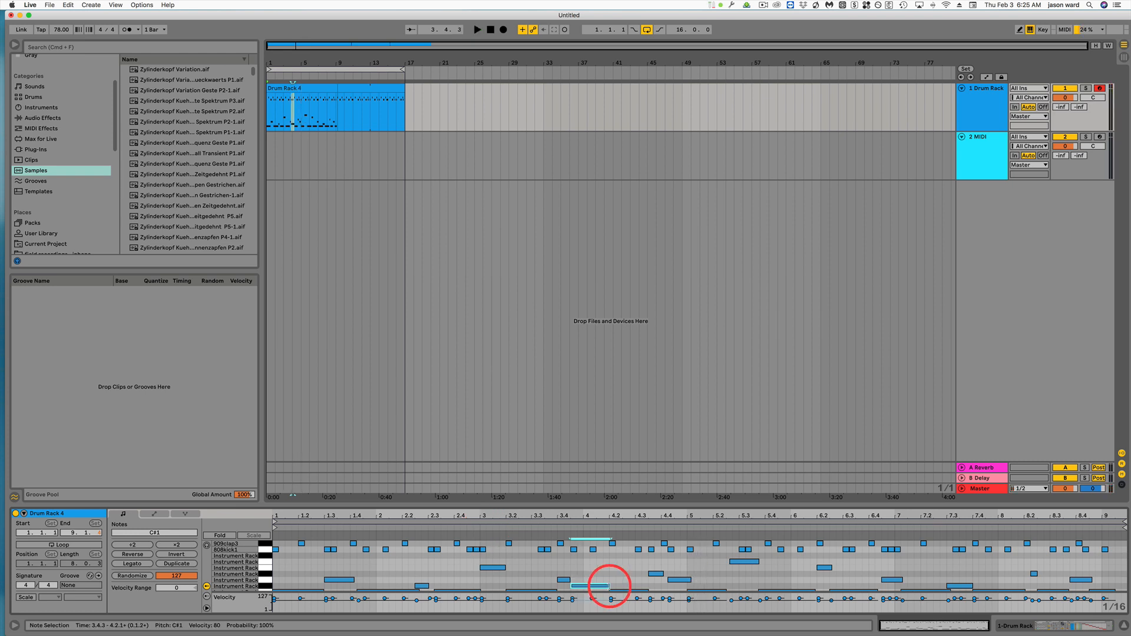
left_click_drag(609, 586, 596, 586)
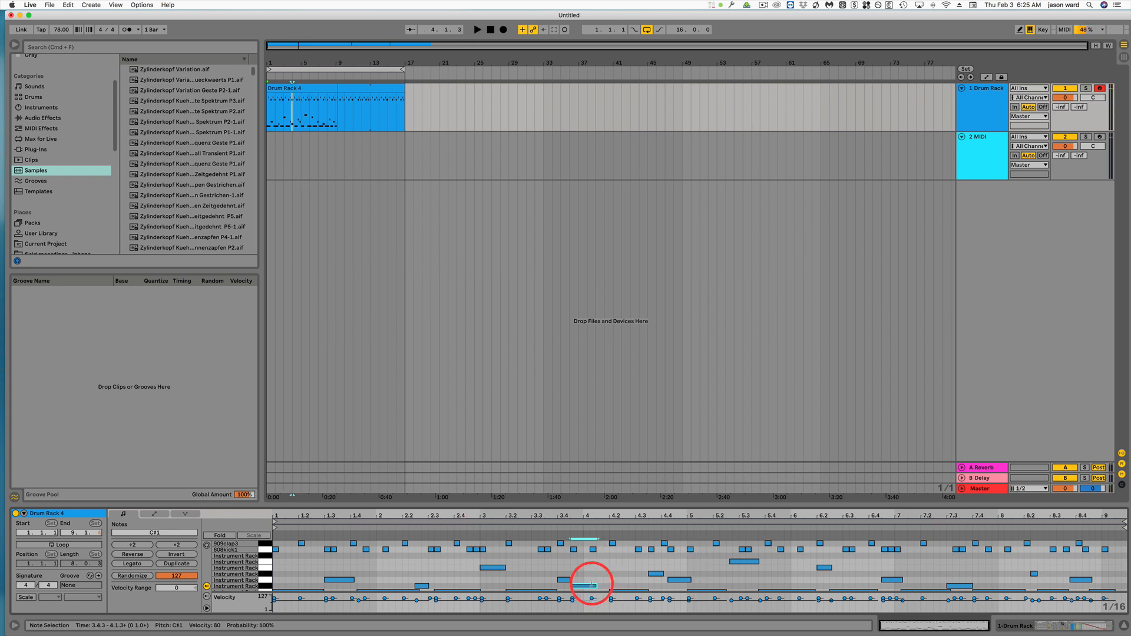
Step: Play the pattern from around 3.2 and trim the D1 note at 4.4.2 to end at 5.1.1
left_click(509, 529)
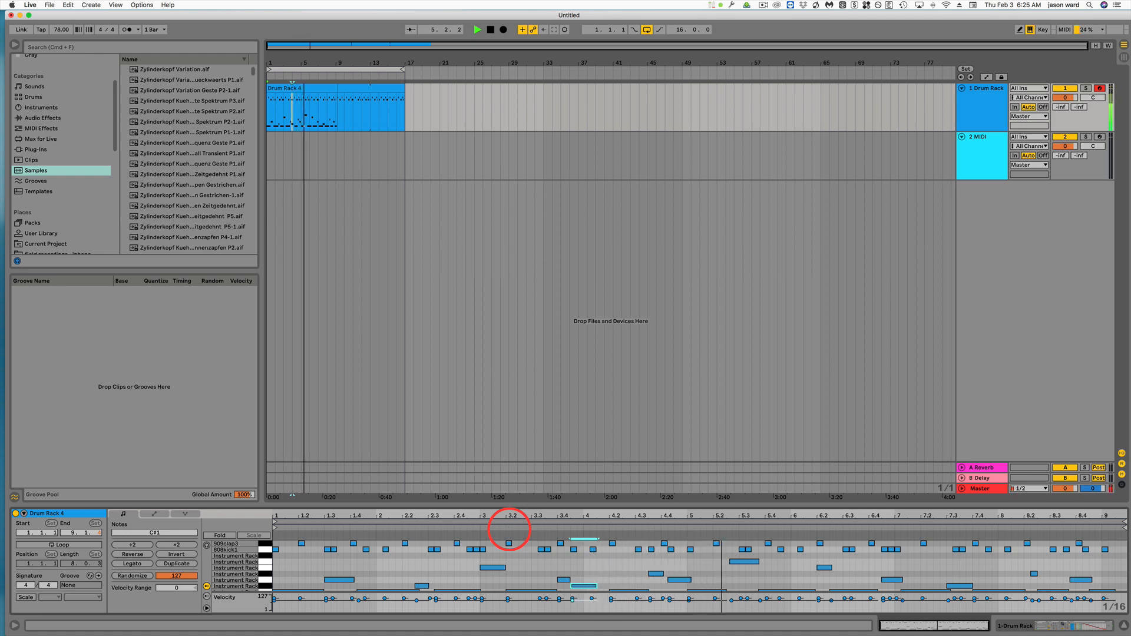
key("space")
left_click(682, 579)
left_click_drag(683, 580, 684, 580)
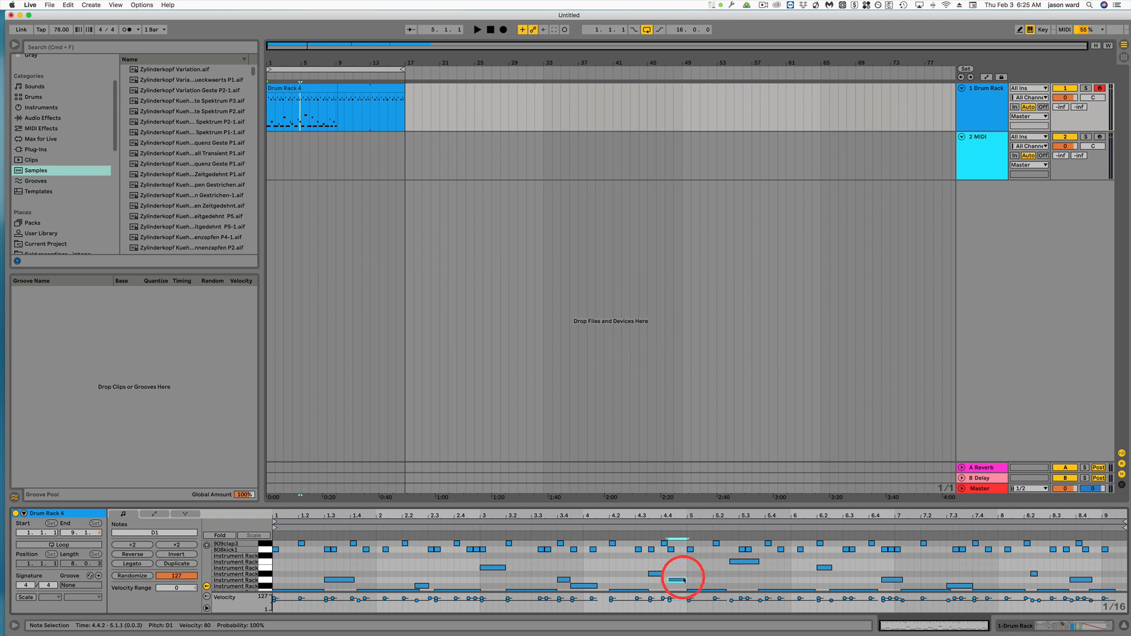